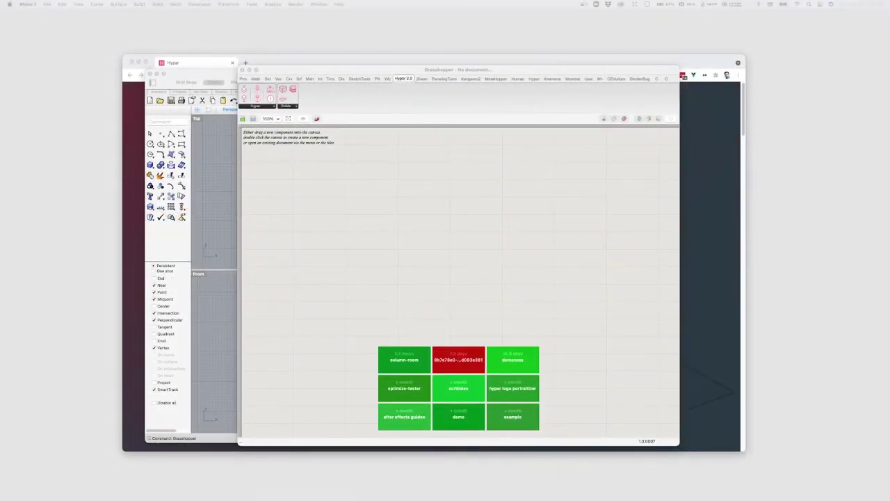
- Choose Log in to Hypar from Grasshopper's Hypar menu to open the browser sign-in page
left_click(355, 269)
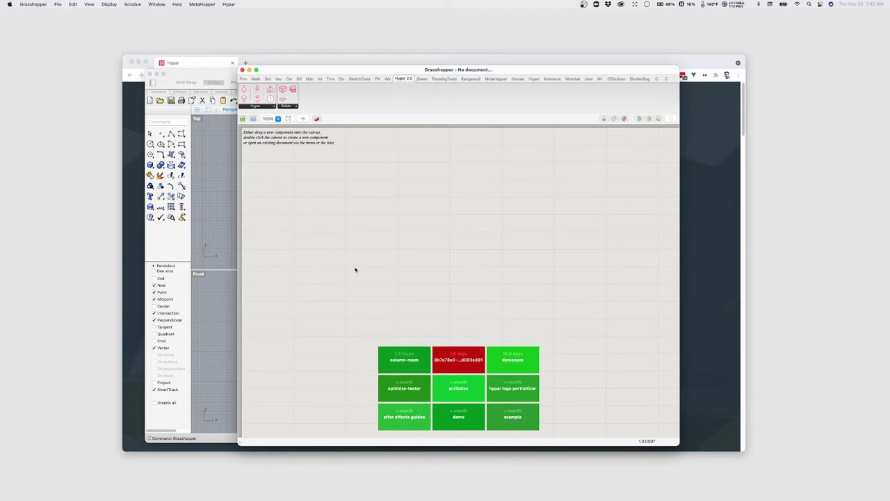
left_click(229, 4)
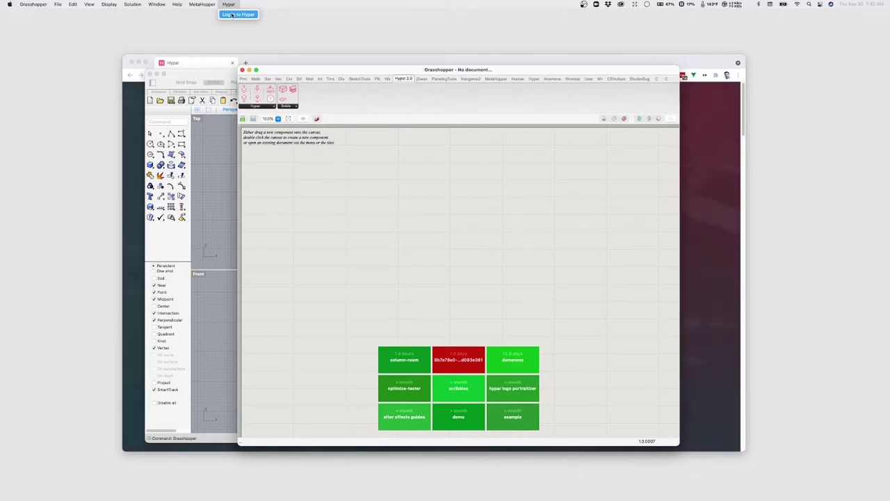
left_click(232, 14)
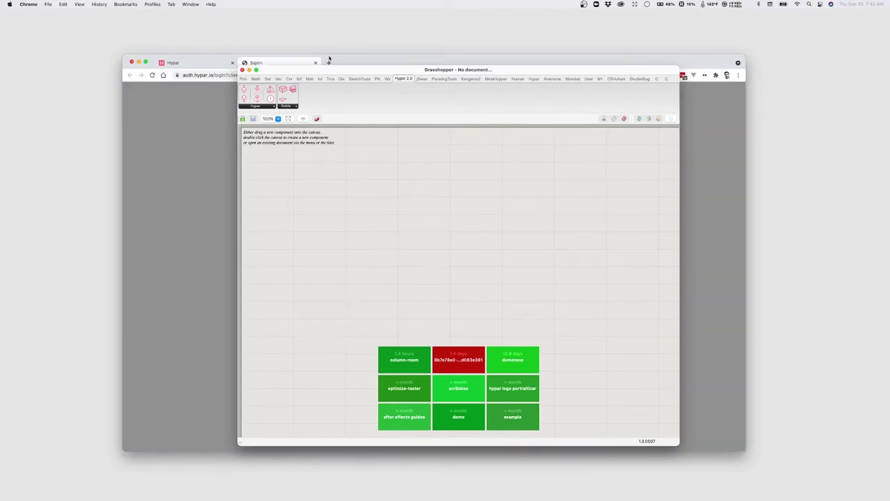
- Sign in on the Hypar browser page with the offered account, then bring Grasshopper back
left_click_drag(374, 64, 370, 61)
left_click_drag(282, 74, 546, 117)
left_click(450, 119)
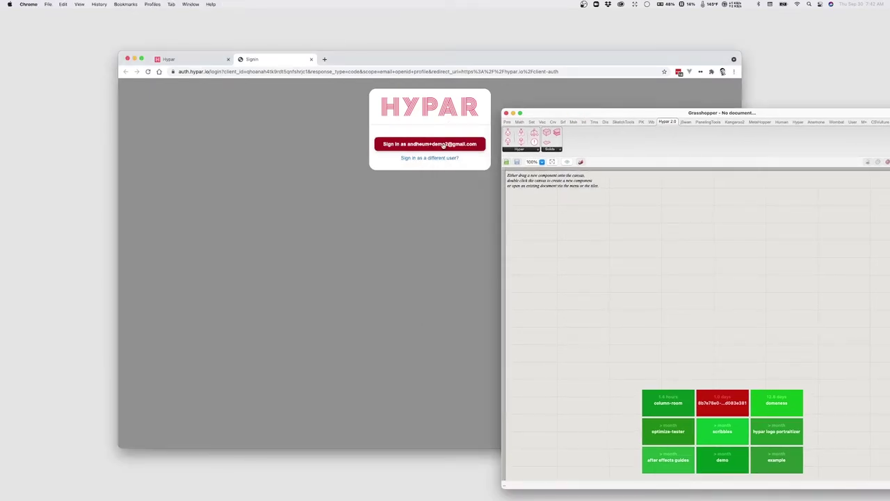
left_click(439, 146)
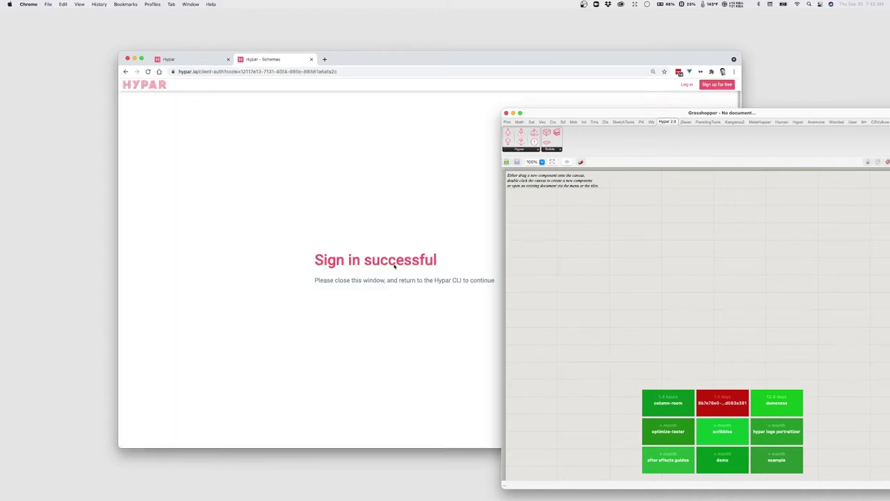
left_click(394, 266)
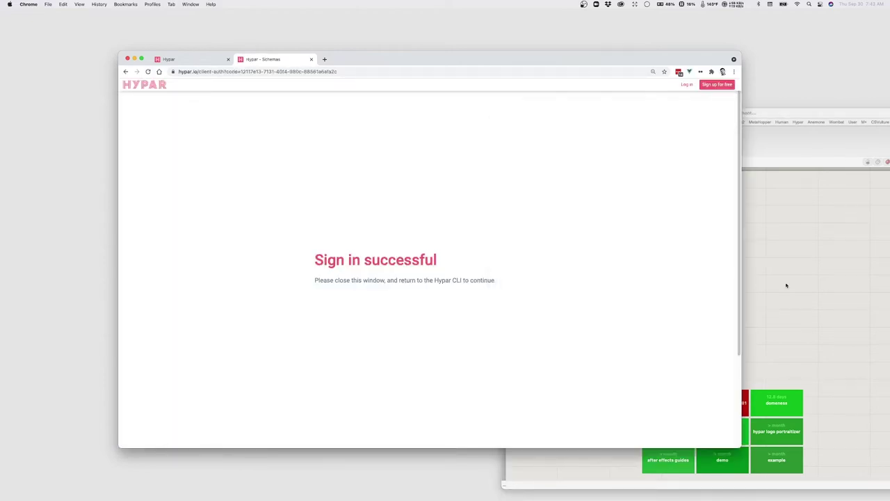
left_click(583, 117)
left_click_drag(583, 117, 340, 81)
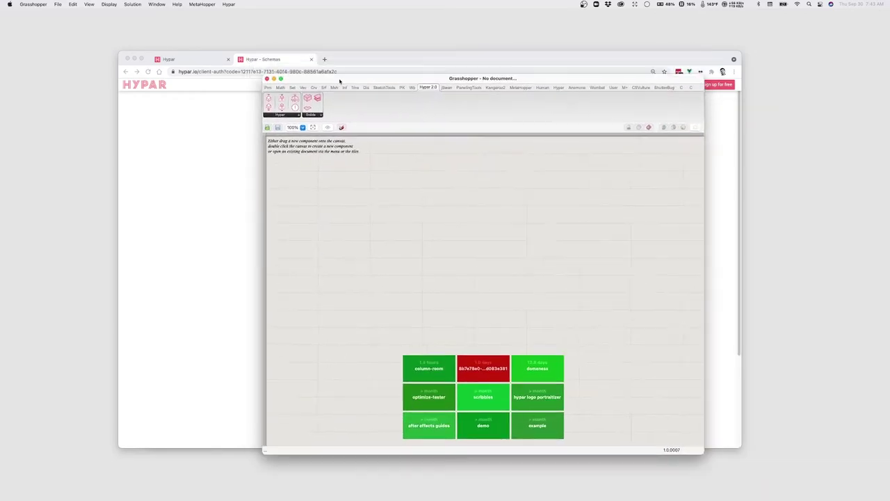
- Open the Hypar panel from the Hypar menu and move it to the left
left_click(229, 4)
left_click(255, 13)
left_click(228, 4)
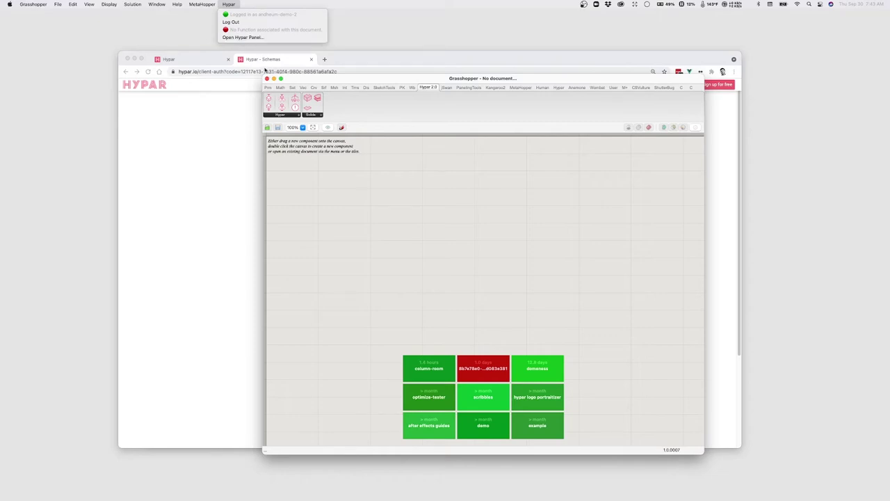
left_click(247, 38)
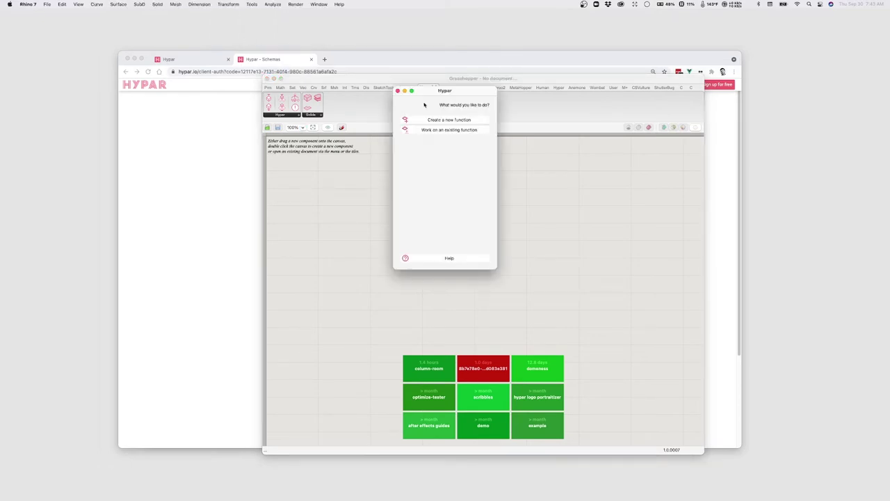
left_click_drag(426, 94, 180, 167)
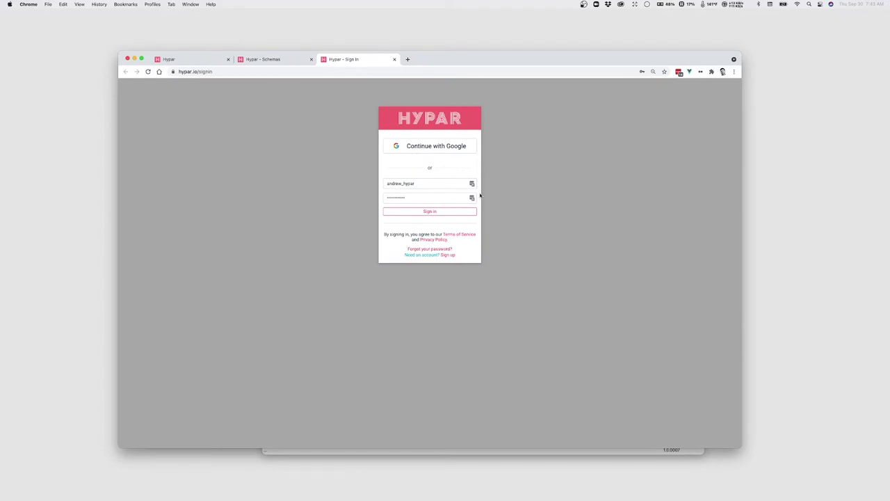
- Sign in to Hypar using the browser's saved login
left_click(472, 183)
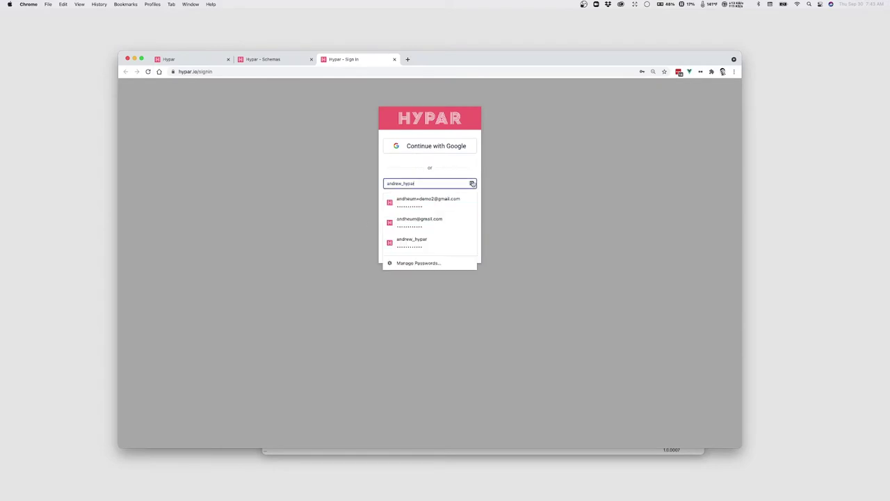
left_click(433, 203)
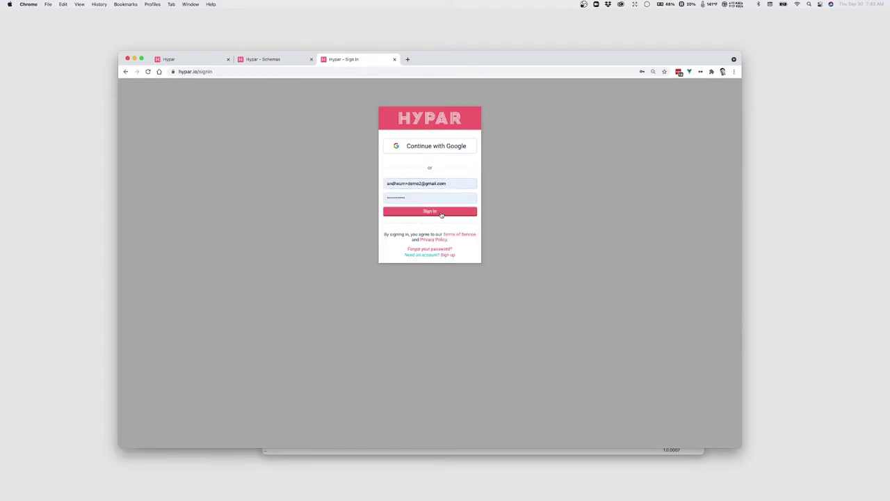
left_click(440, 212)
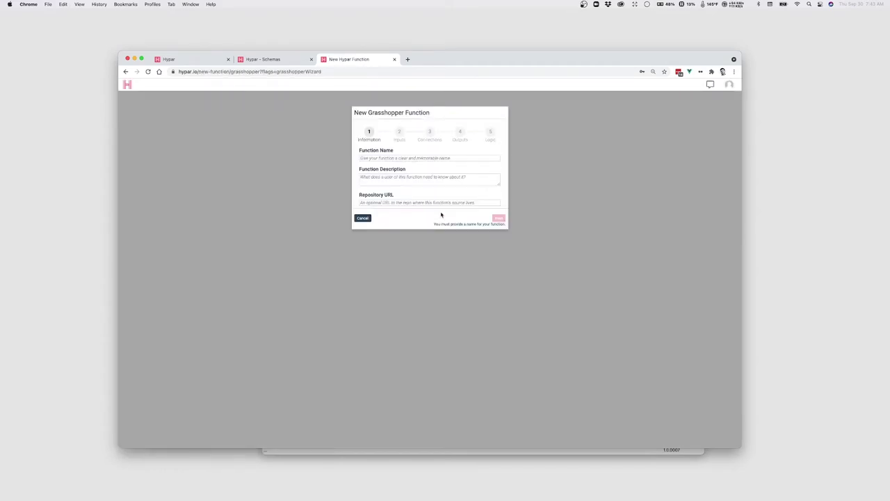
- Name the new Grasshopper function 'My Box Function' with description 'creates a box'
left_click(388, 158)
type("My")
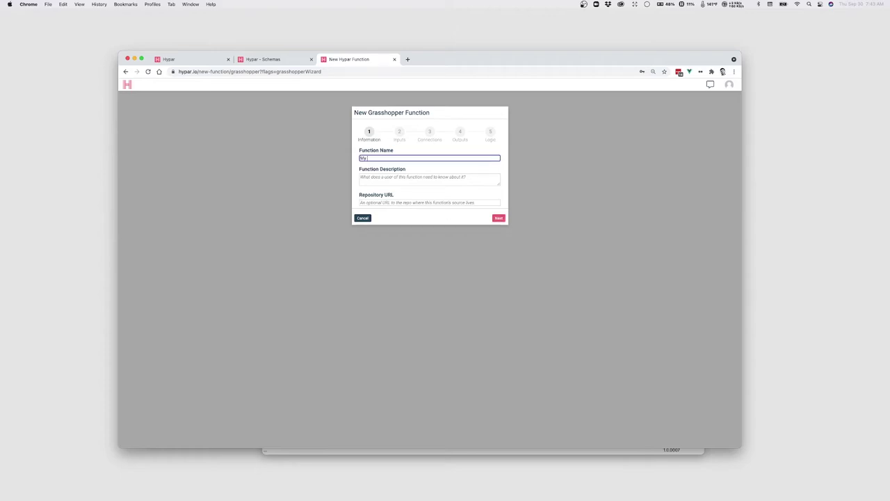
type(" Box Function")
key("Tab")
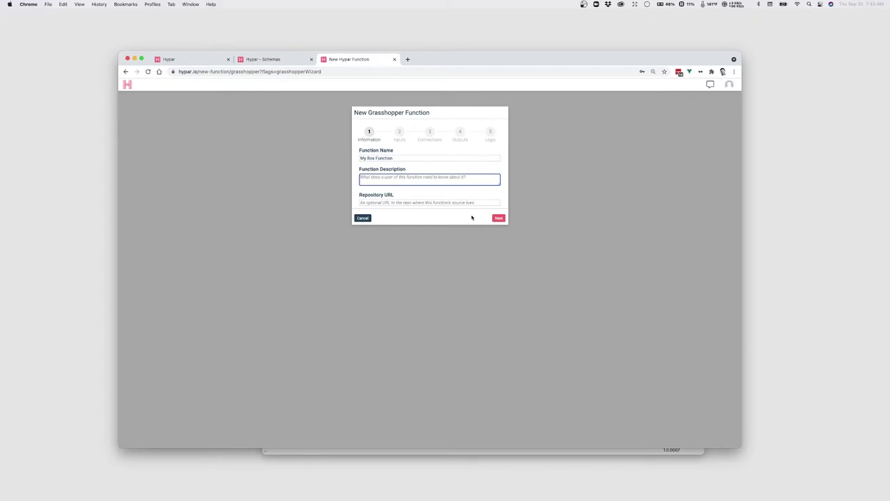
type("creates a box")
key("Tab")
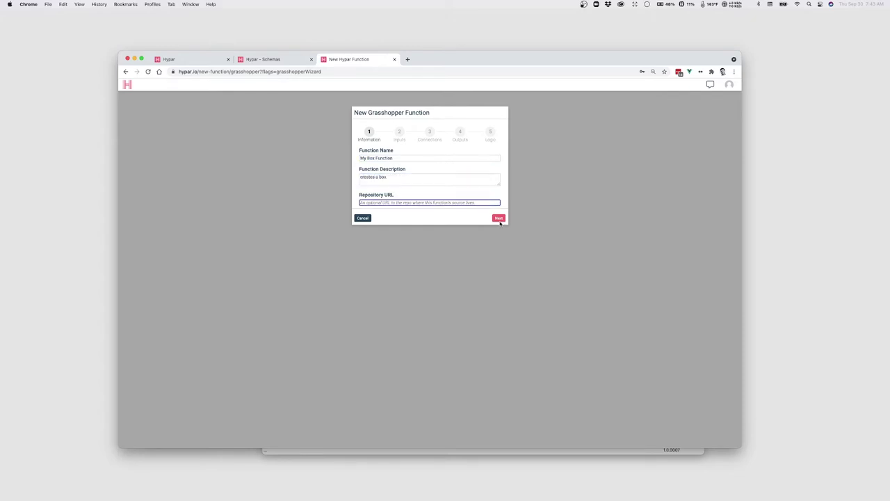
left_click(499, 219)
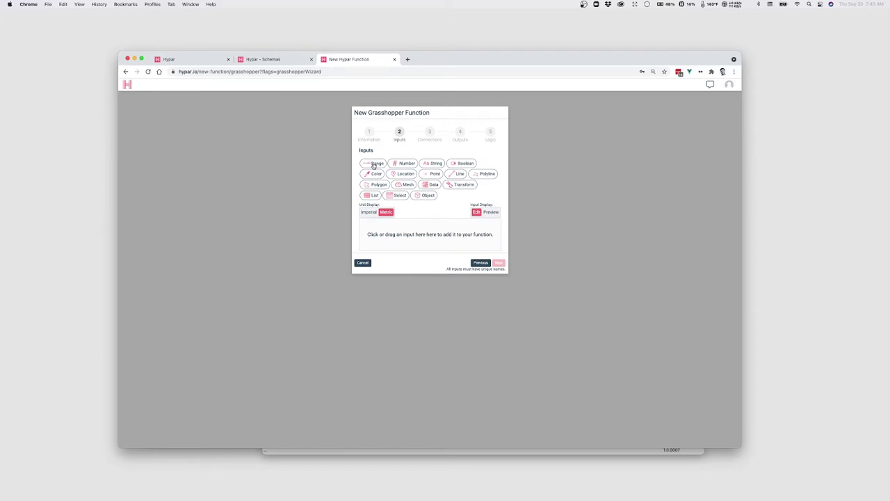
- Add a Range input named Width with length units, toggling display between imperial and metric
left_click_drag(374, 164, 398, 226)
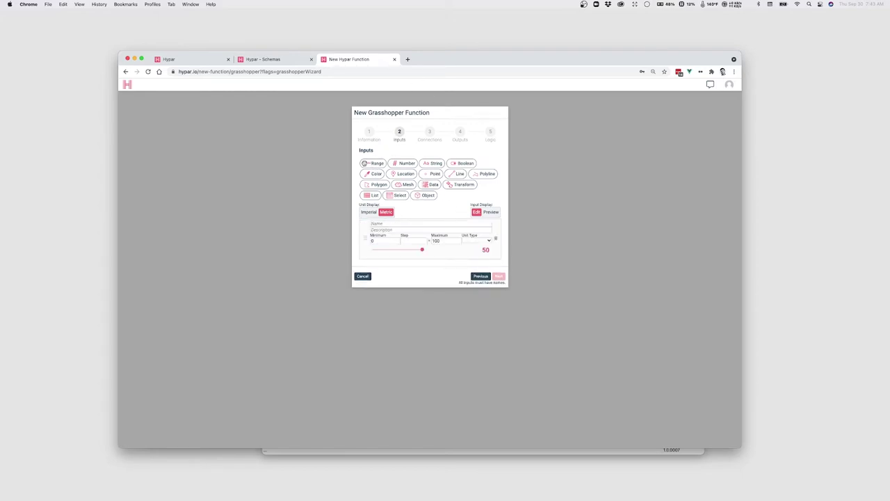
left_click(379, 222)
type("Width")
key("Tab")
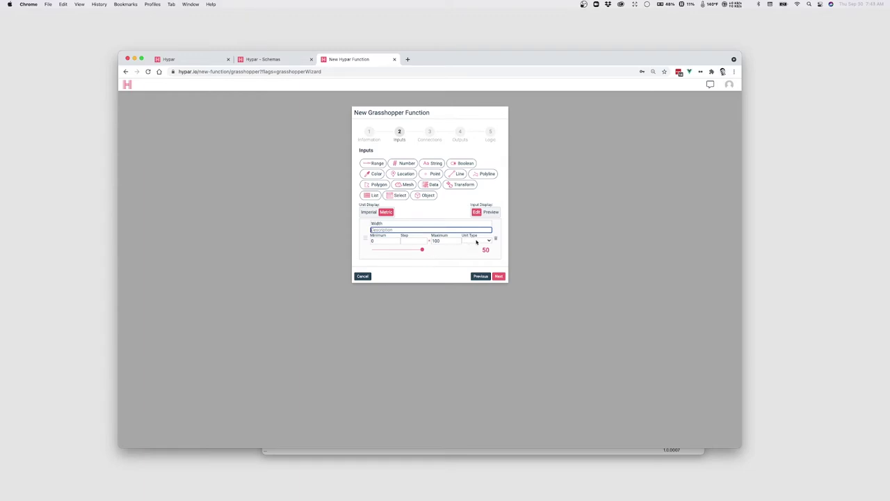
left_click(479, 241)
left_click(476, 277)
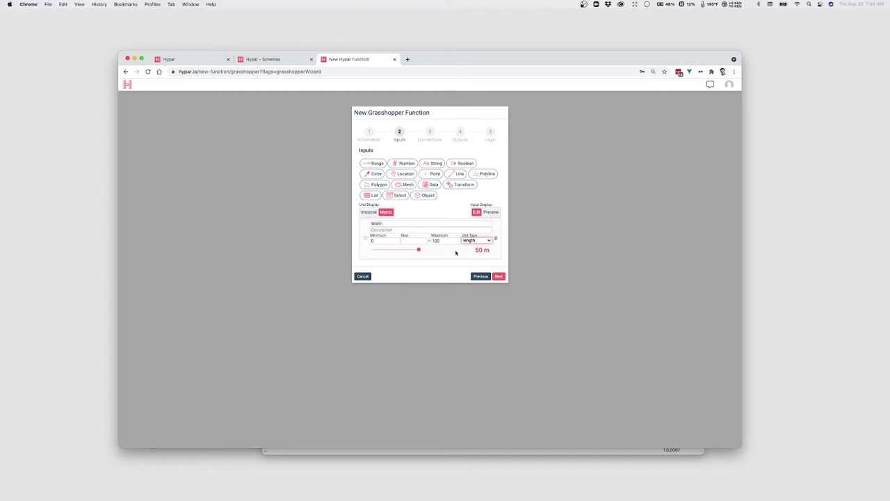
left_click(369, 211)
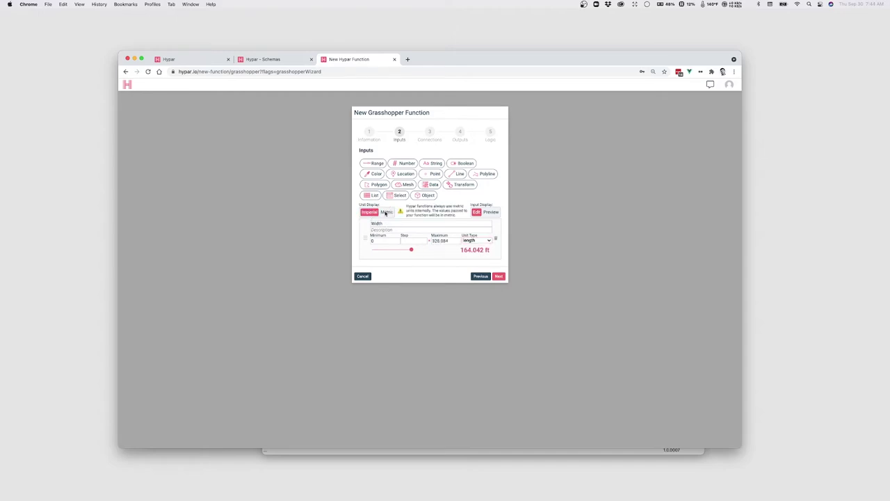
left_click(385, 212)
left_click(379, 212)
left_click(385, 212)
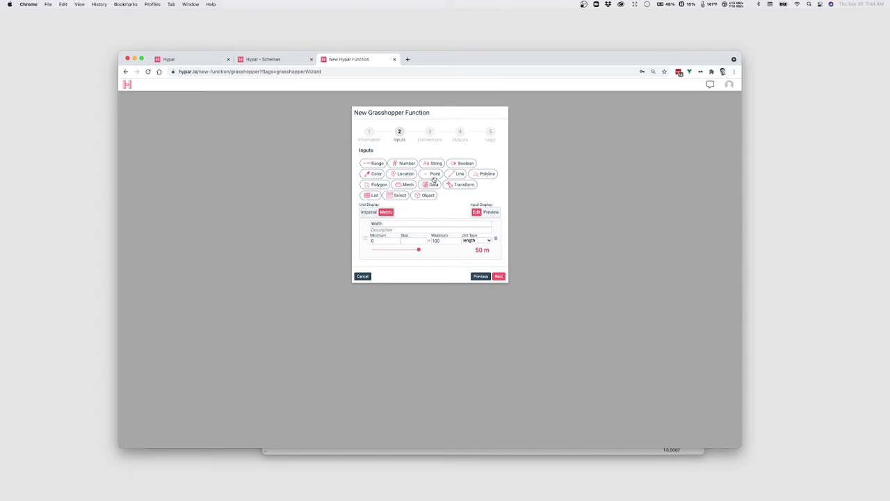
- Add a second Range input named Length with length units, then continue
left_click_drag(364, 165, 390, 263)
left_click(389, 263)
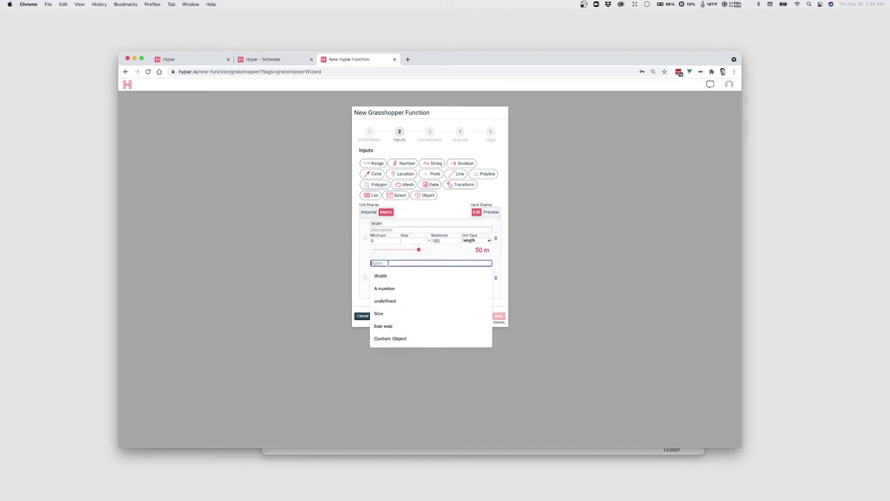
type("Length")
key("Tab")
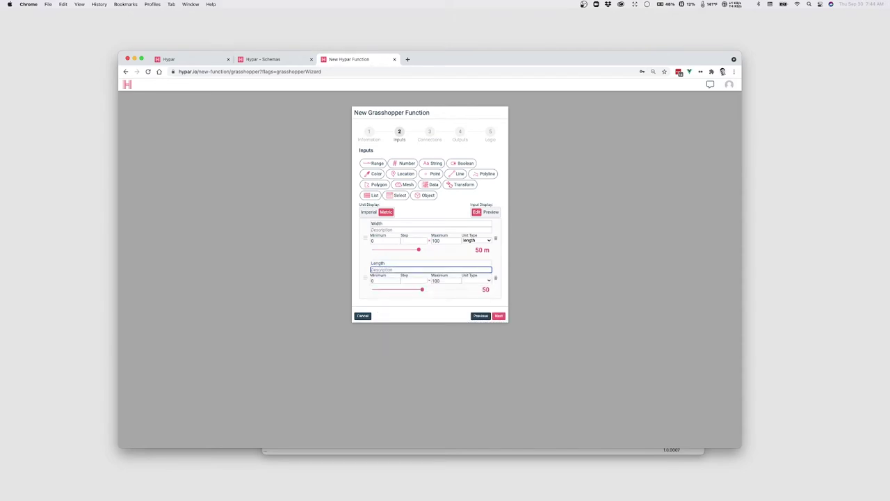
left_click(480, 280)
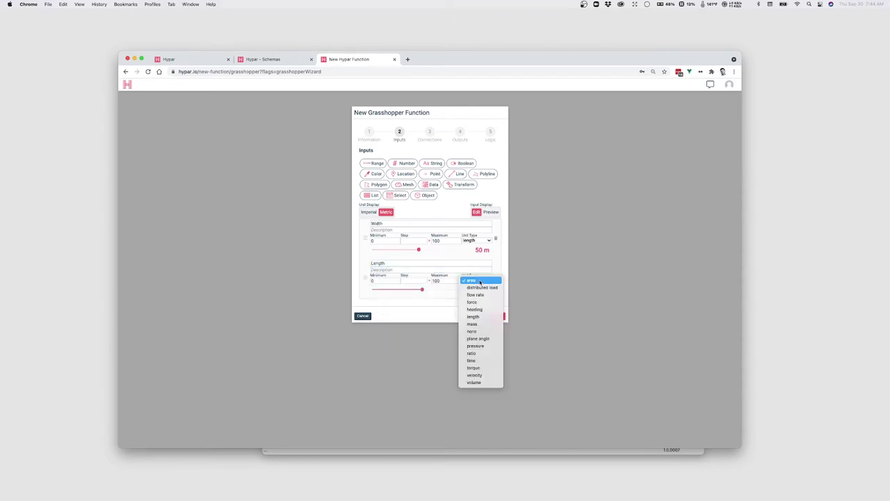
left_click(476, 316)
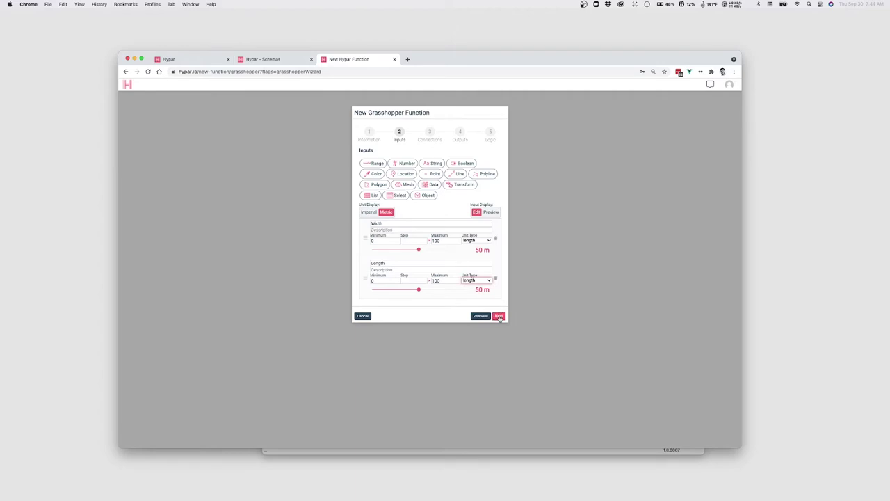
left_click(498, 316)
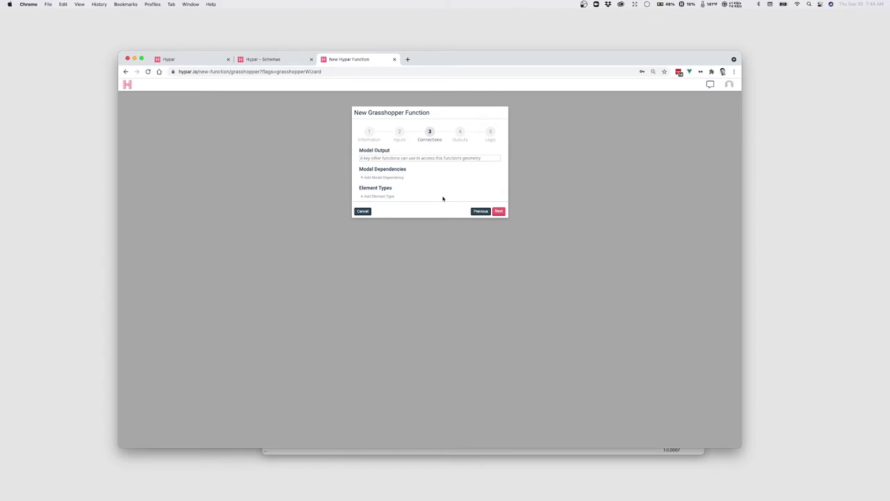
- Add a number output named 'Vol' to the function
left_click(499, 211)
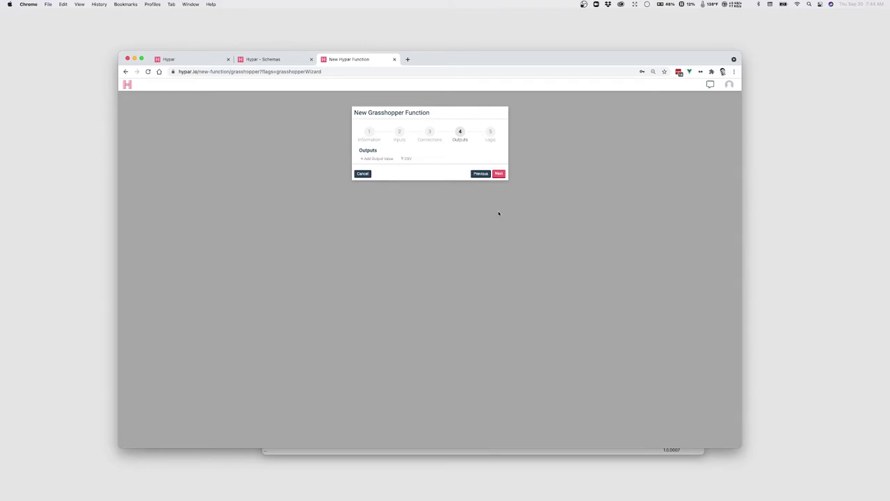
left_click(385, 159)
left_click(381, 163)
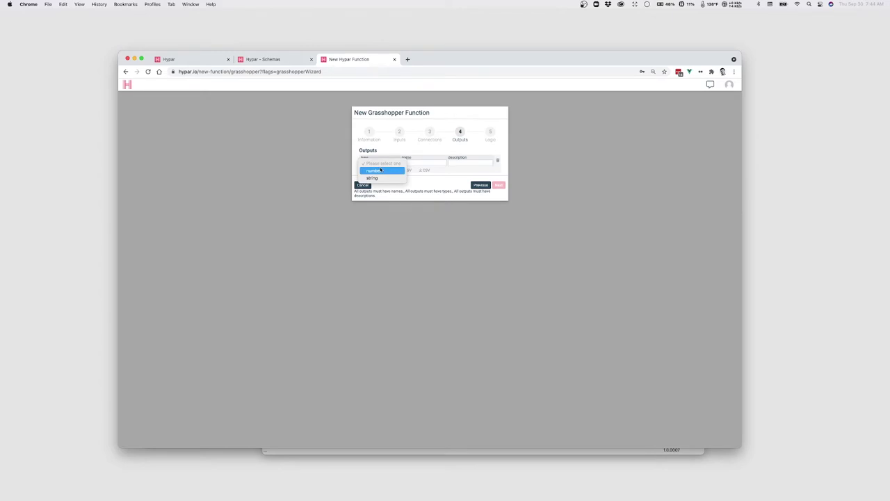
left_click(382, 169)
left_click(413, 163)
type("Volume")
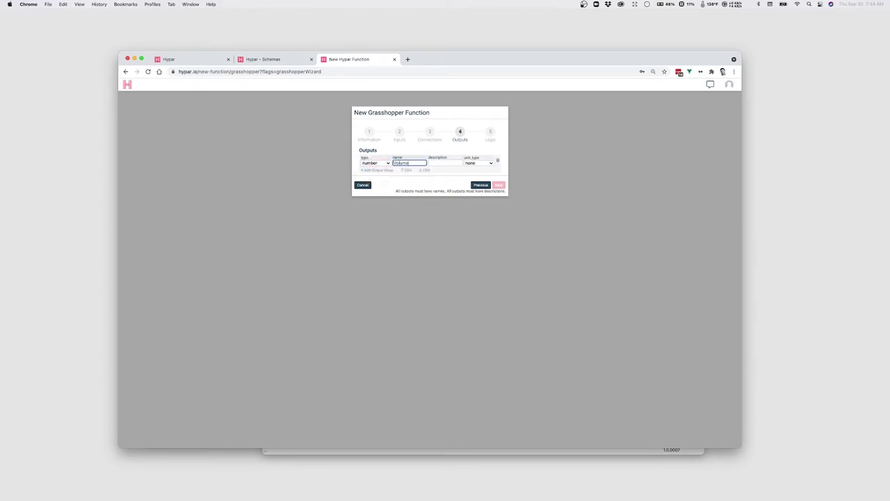
key("Tab")
- Describe the output as 'Volume of the box' and give it volume units
type("Volume of the box")
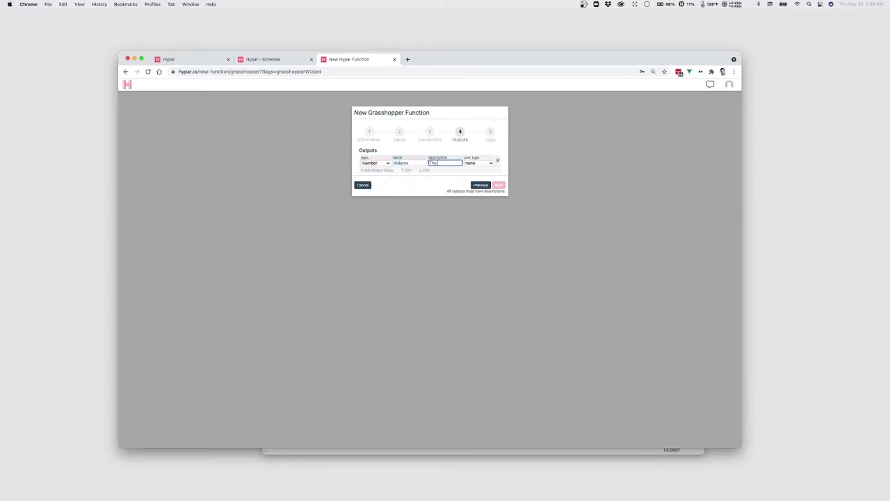
left_click(439, 160)
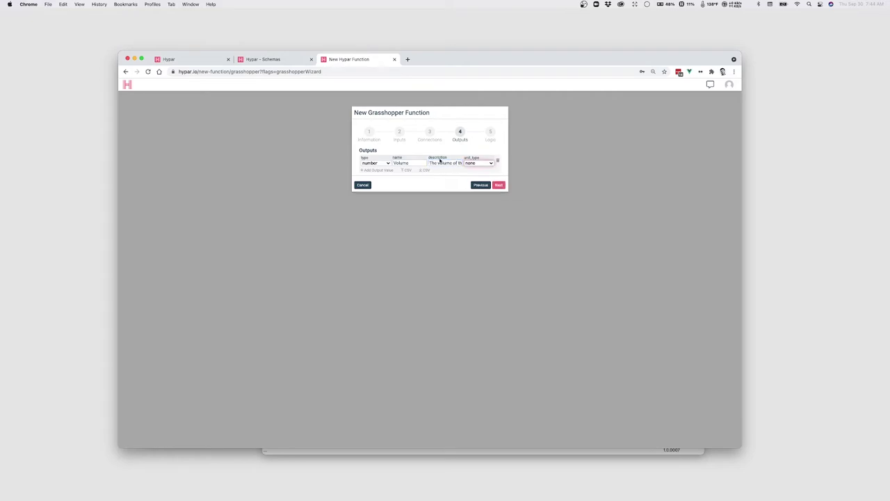
left_click(471, 164)
left_click(485, 222)
left_click(497, 148)
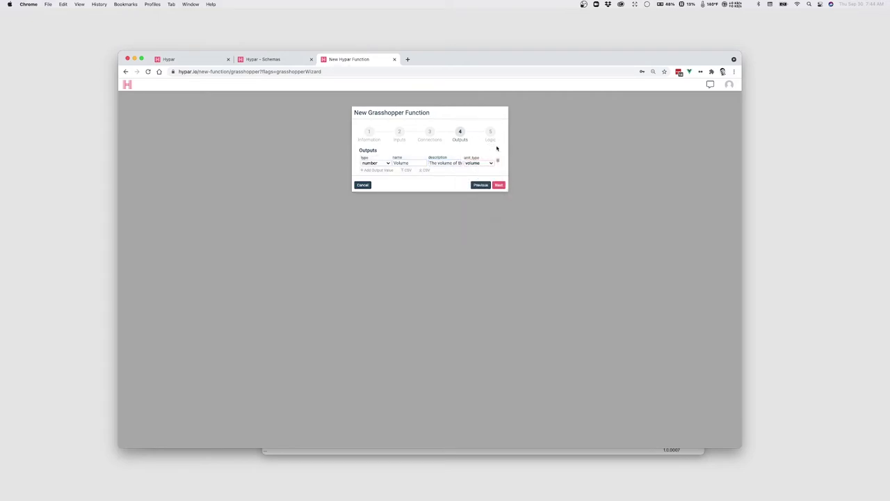
left_click(498, 185)
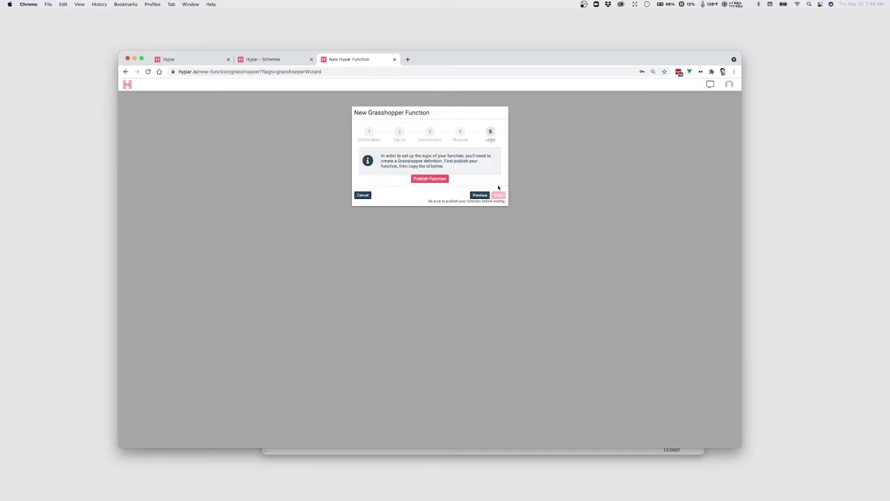
- Publish the function, copy its function ID, and switch back to Rhino
left_click(431, 179)
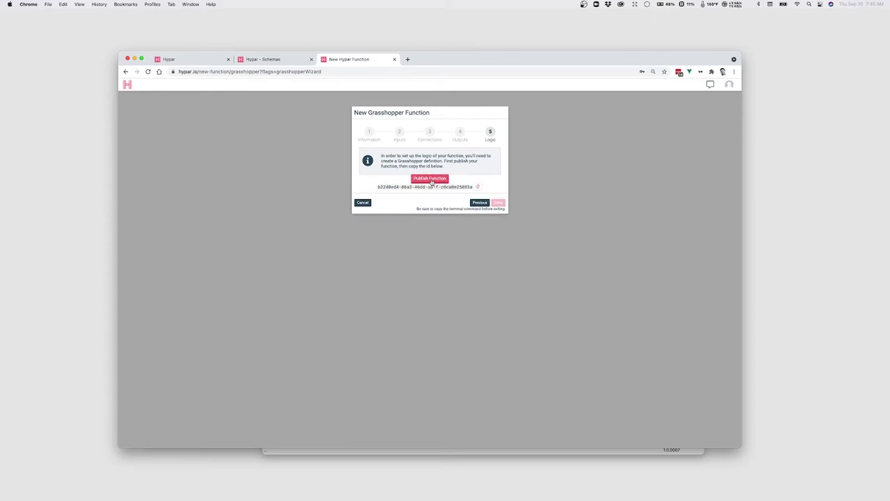
left_click(477, 186)
left_click(478, 187)
left_click(477, 188)
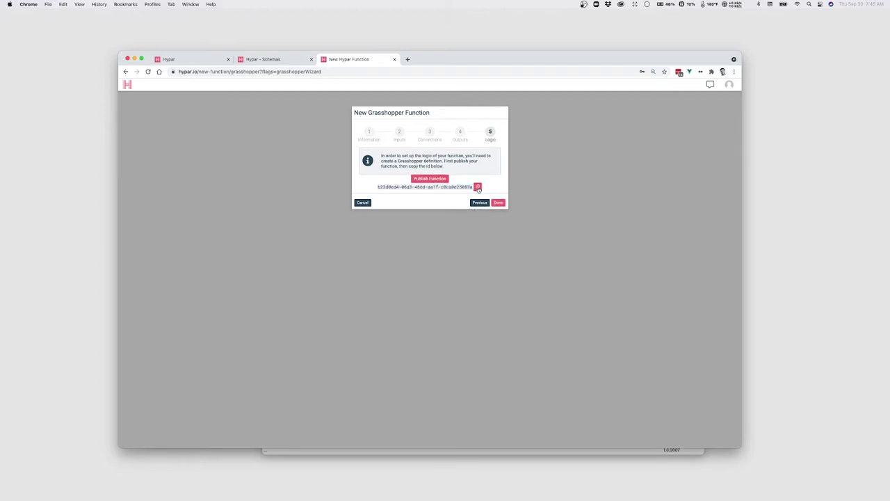
key("super+Tab")
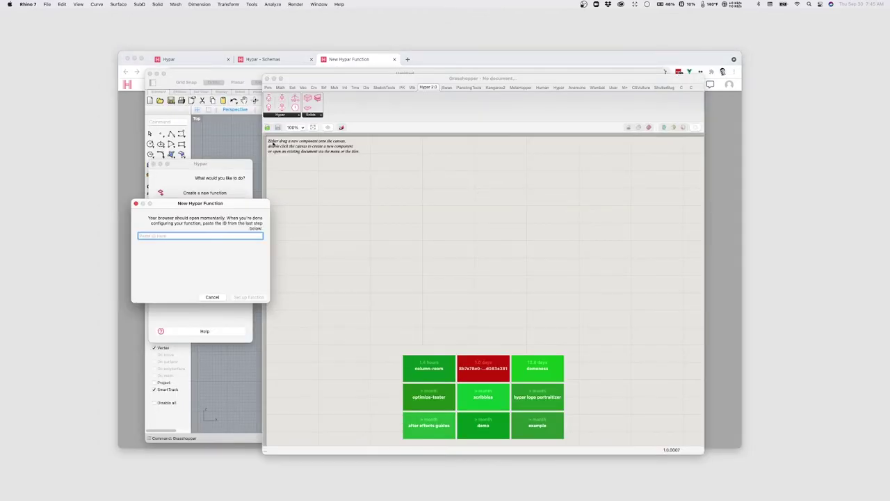
- Paste the copied function ID into the New Hypar Function dialog and set up the function
left_click_drag(216, 207, 322, 214)
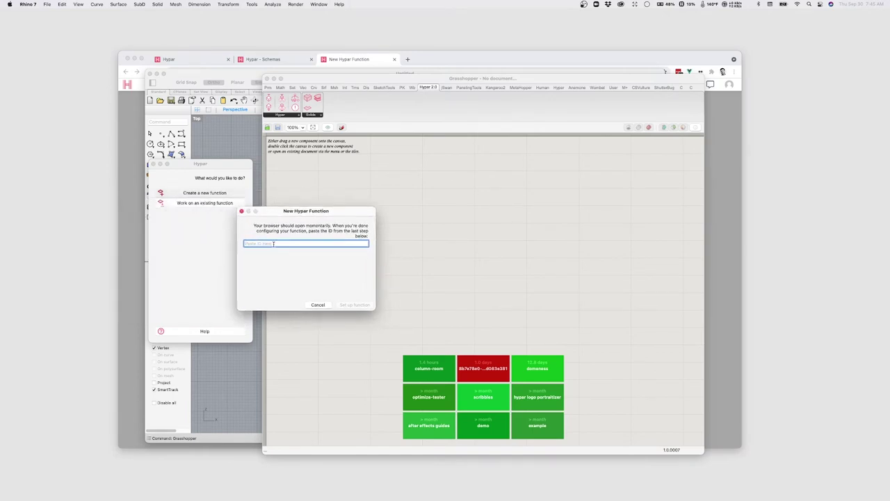
key("super+v")
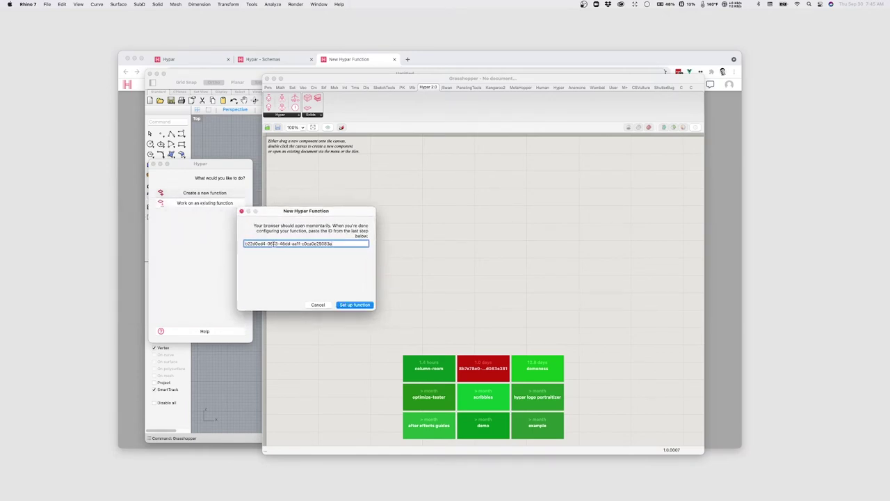
left_click(360, 306)
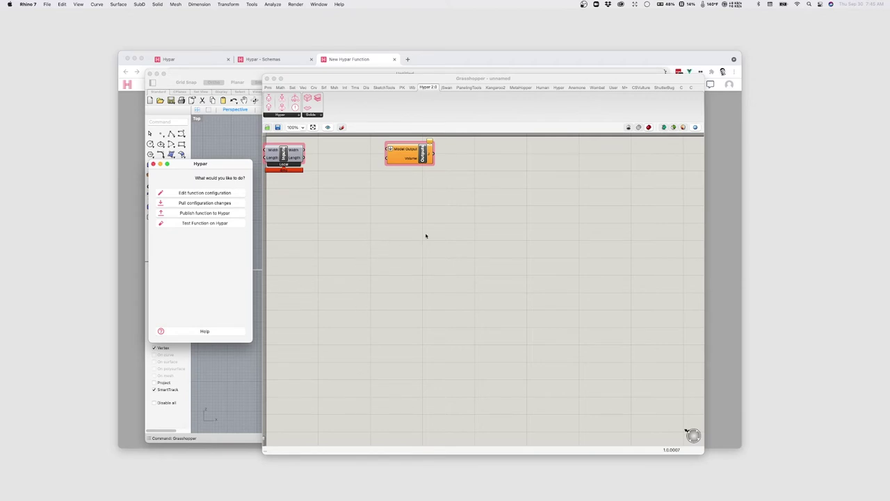
- Spread the Inputs and Model Output components apart on the canvas
scroll(426, 236, "left", 3)
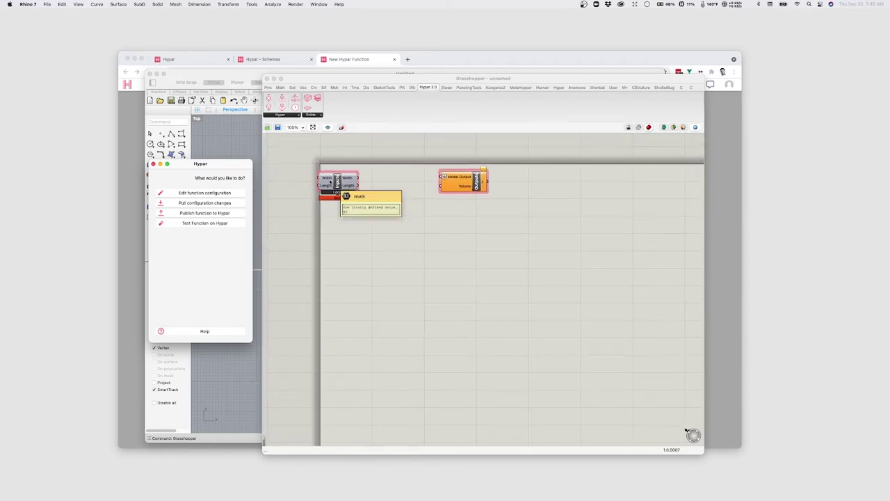
left_click(330, 180)
scroll(328, 179, "up", 5)
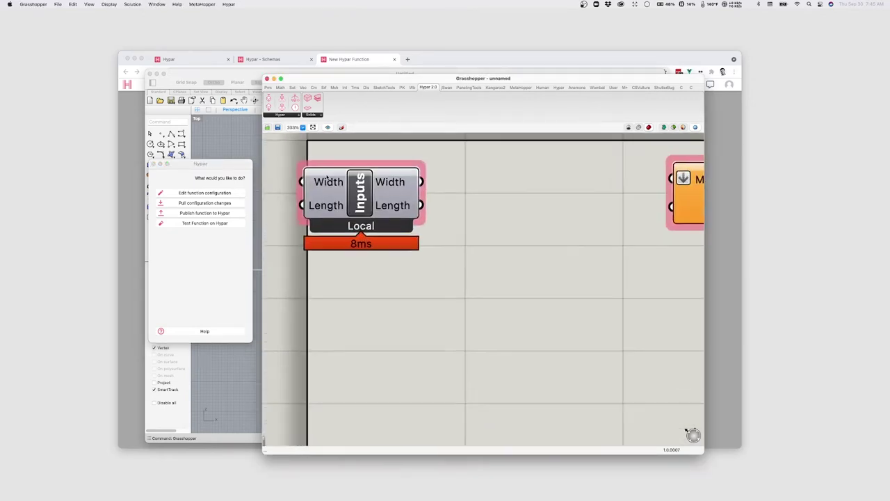
left_click_drag(363, 200, 383, 208)
left_click(387, 330)
scroll(390, 329, "down", 3)
scroll(406, 329, "down", 2)
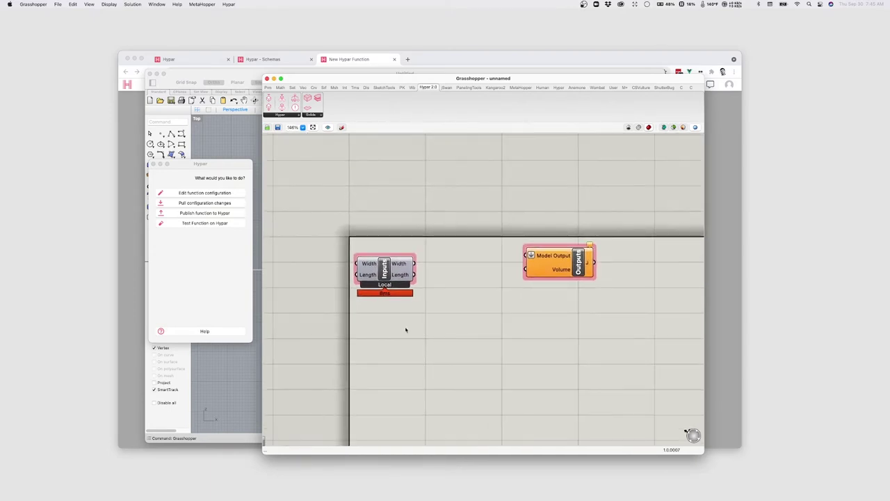
scroll(465, 248, "up", 5)
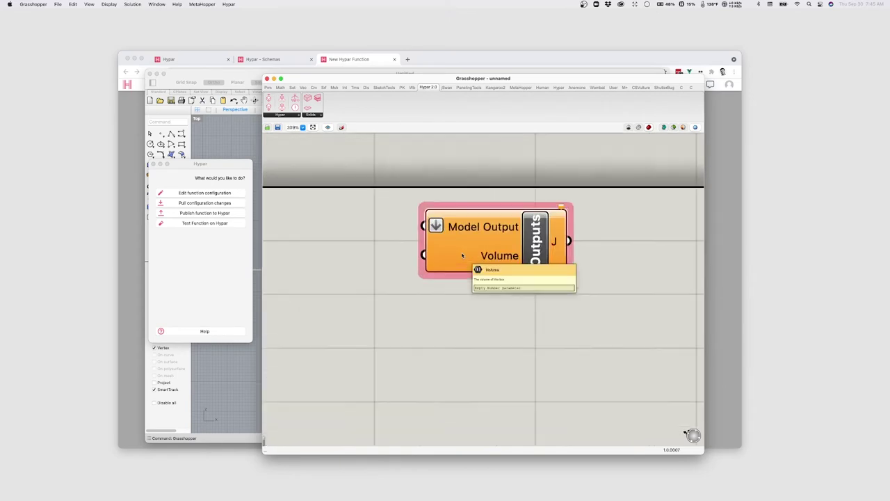
scroll(466, 274, "down", 3)
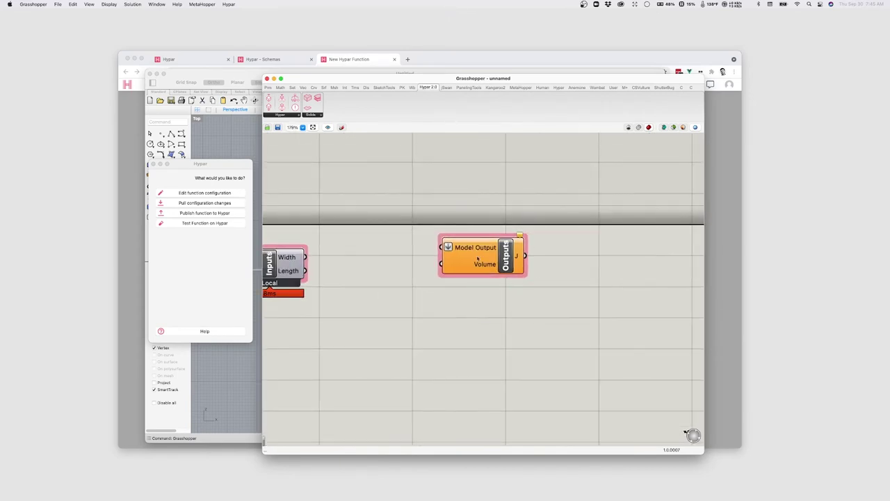
left_click_drag(477, 258, 593, 265)
left_click(479, 322)
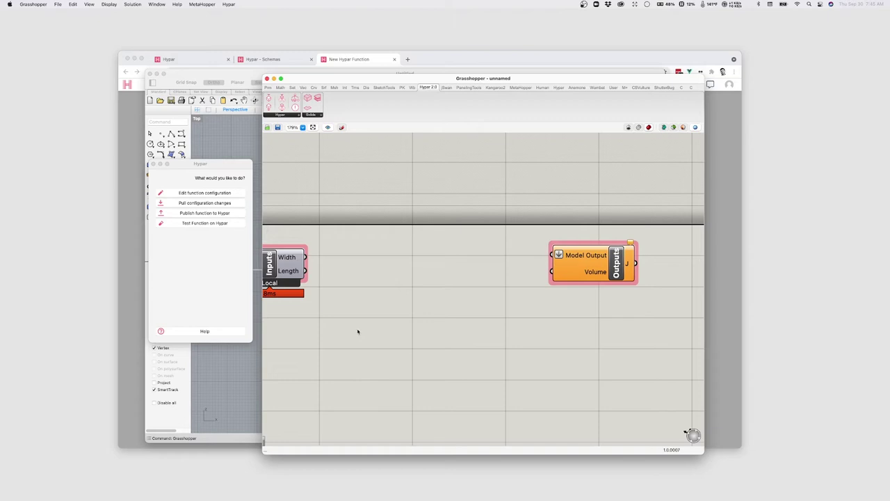
- Add a Center Box component driven by Width and Length as its X and Y
double_click(370, 338)
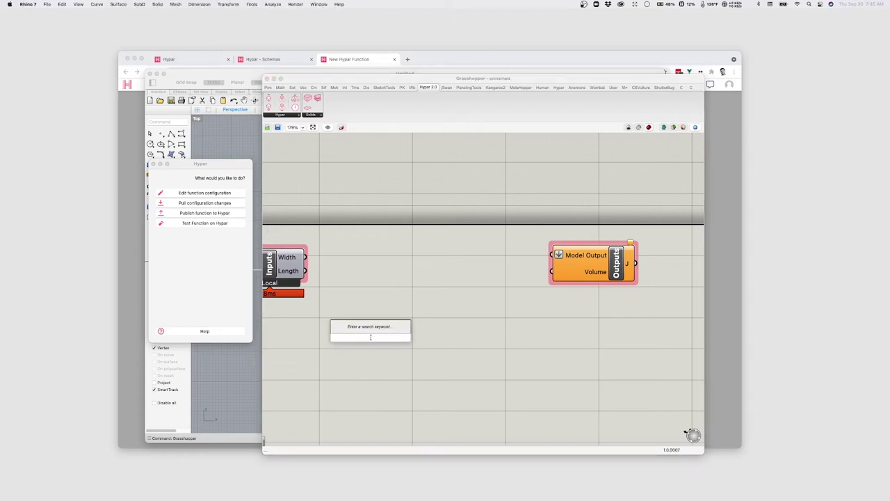
type("cen")
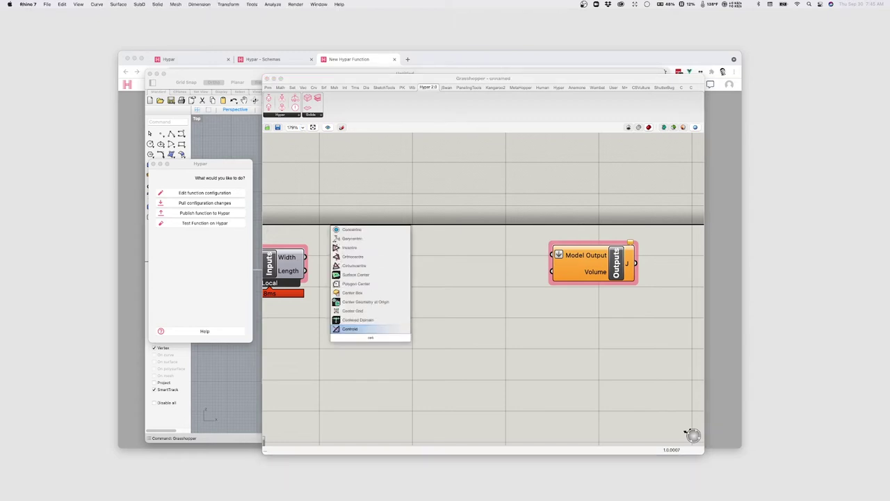
type("ter box")
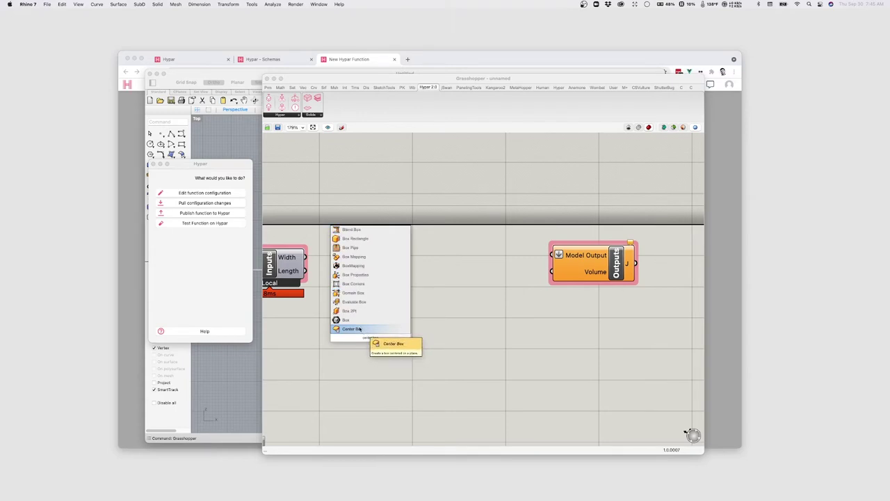
left_click(360, 328)
mouse_move(306, 257)
left_mouse_down()
mouse_move(374, 318)
mouse_move(305, 271)
left_mouse_up()
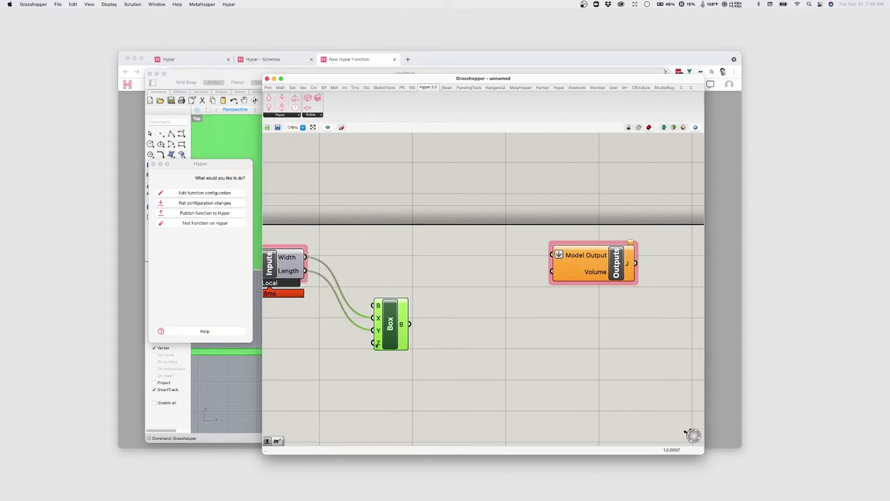
left_click(400, 362)
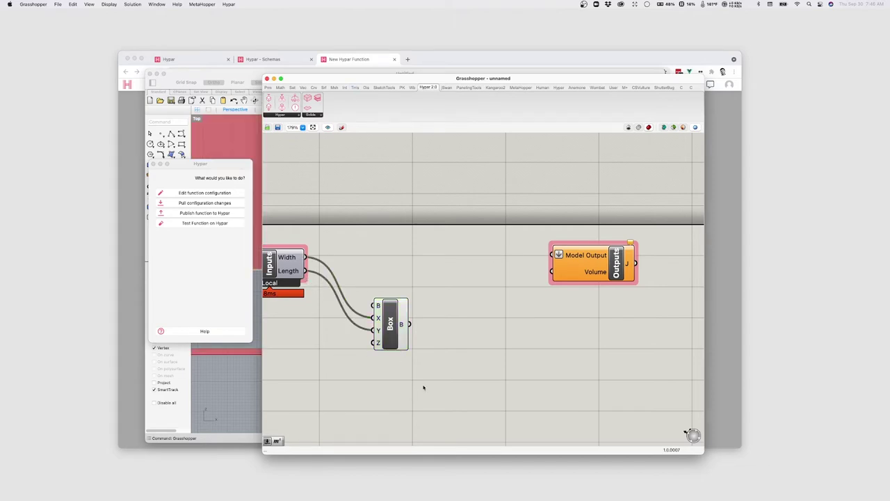
- Add a Box Properties component fed by the box and wire its volume to the Volume output
double_click(436, 358)
type("box pro")
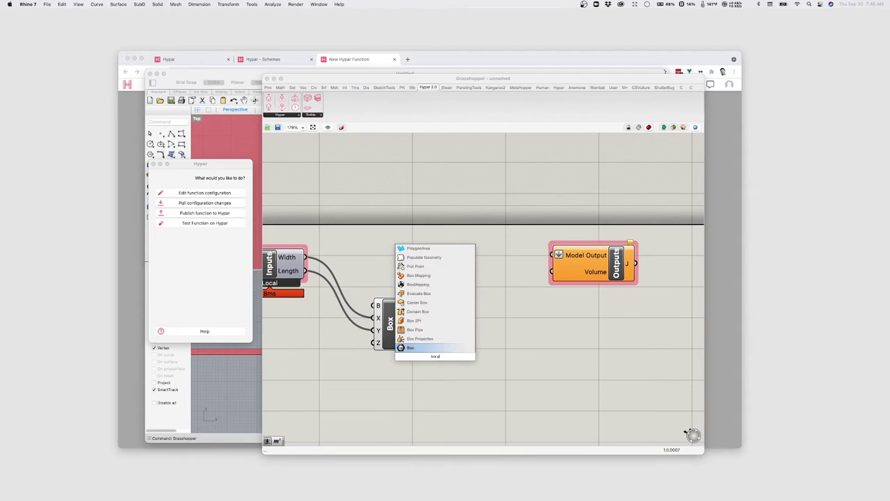
left_click(417, 338)
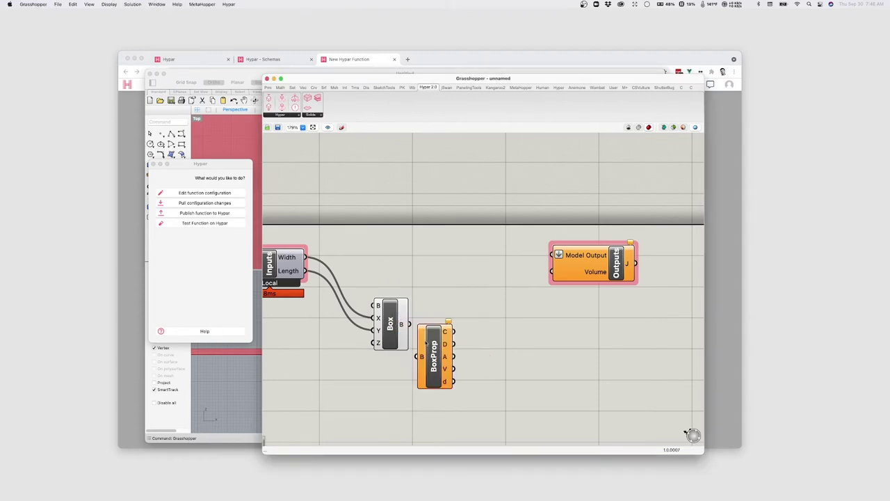
scroll(368, 299, "right", 3)
left_click_drag(373, 320, 390, 352)
mouse_move(415, 369)
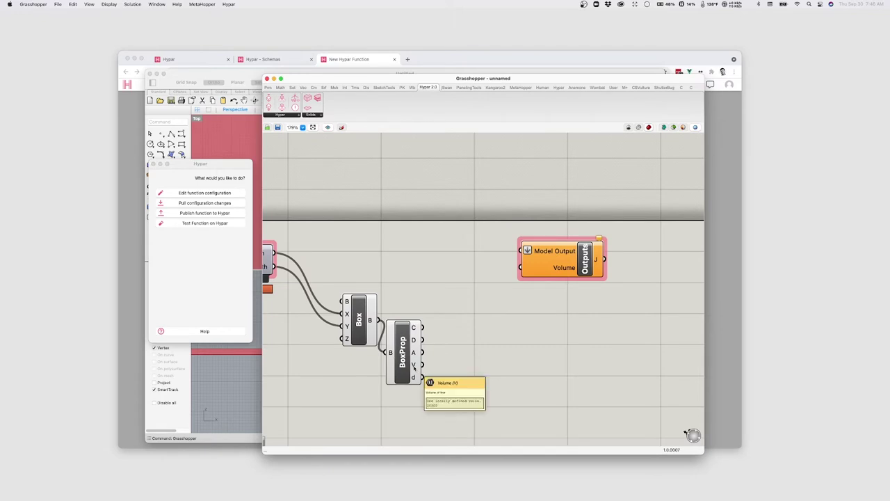
left_click_drag(402, 351, 520, 272)
left_click(461, 292)
right_click_drag(341, 340, 406, 356)
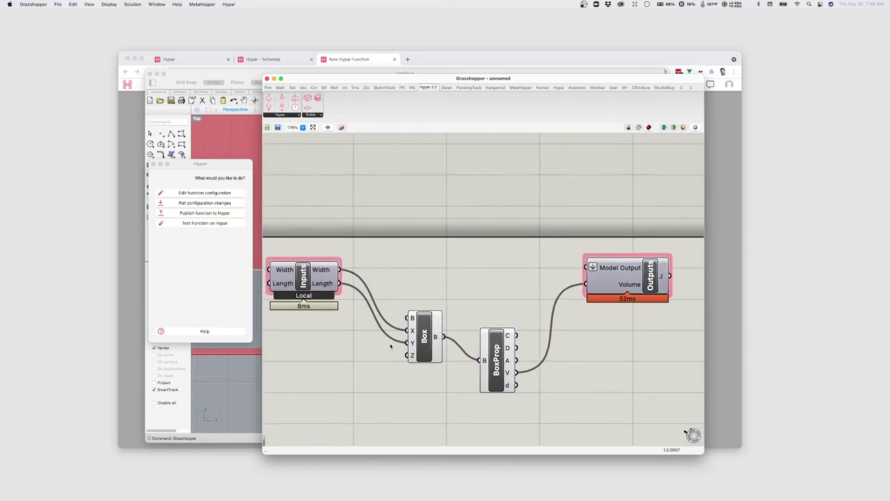
- Enlarge the Rhino perspective view and connect the box geometry to Model Output
left_click_drag(436, 345, 432, 325)
left_click(498, 297)
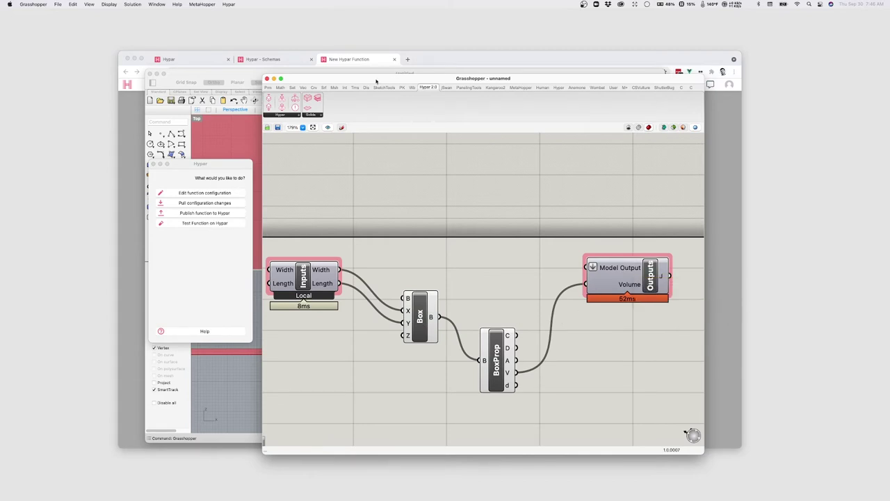
left_click_drag(377, 81, 551, 116)
double_click(396, 121)
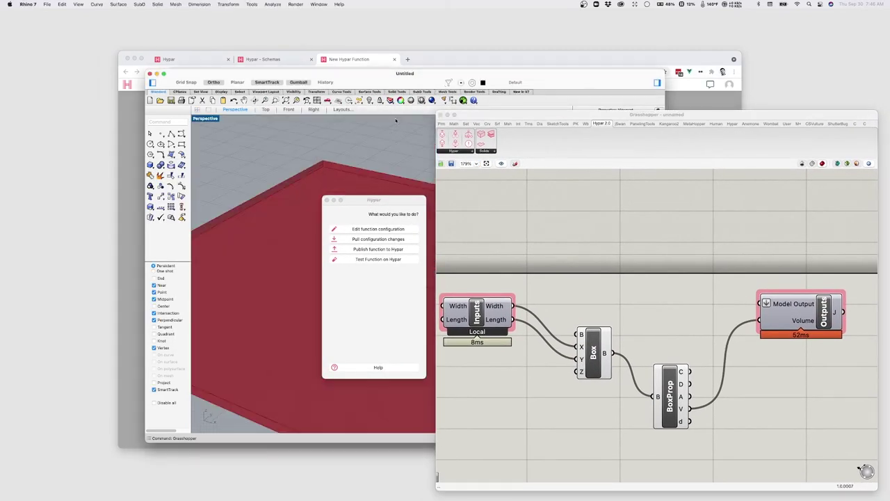
scroll(304, 184, "down", 10)
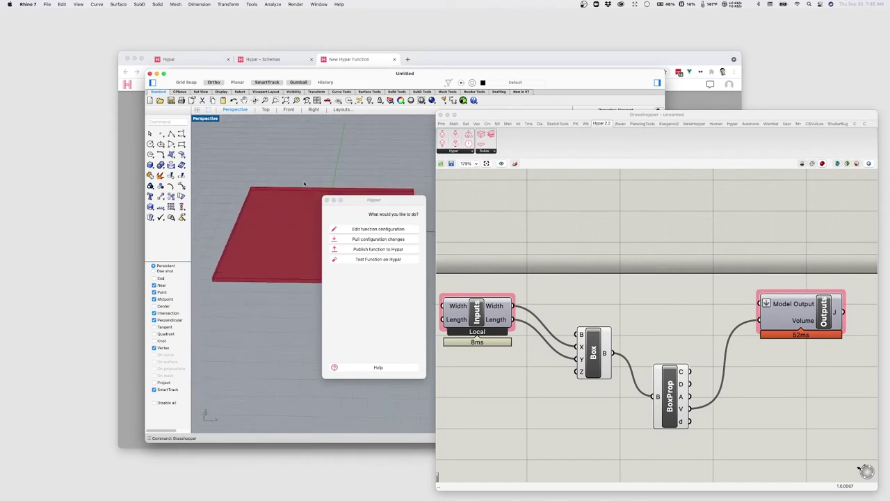
left_click_drag(376, 200, 281, 281)
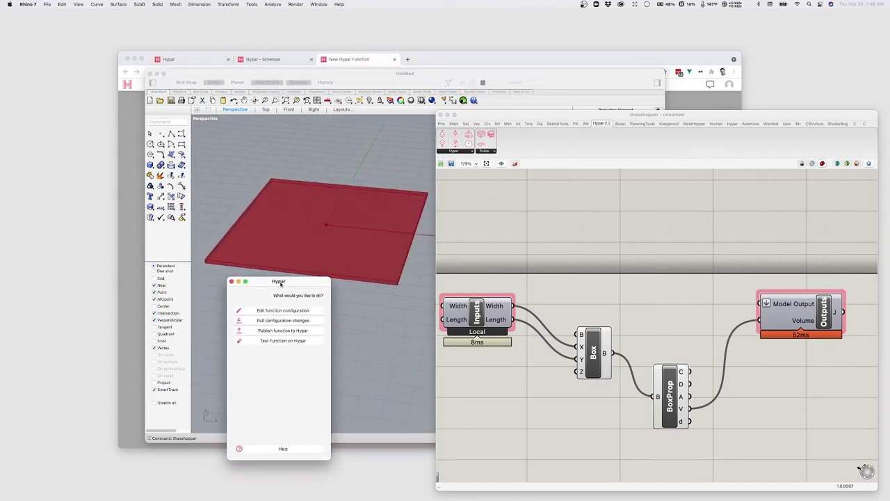
left_click(614, 354)
left_click_drag(614, 353, 761, 304)
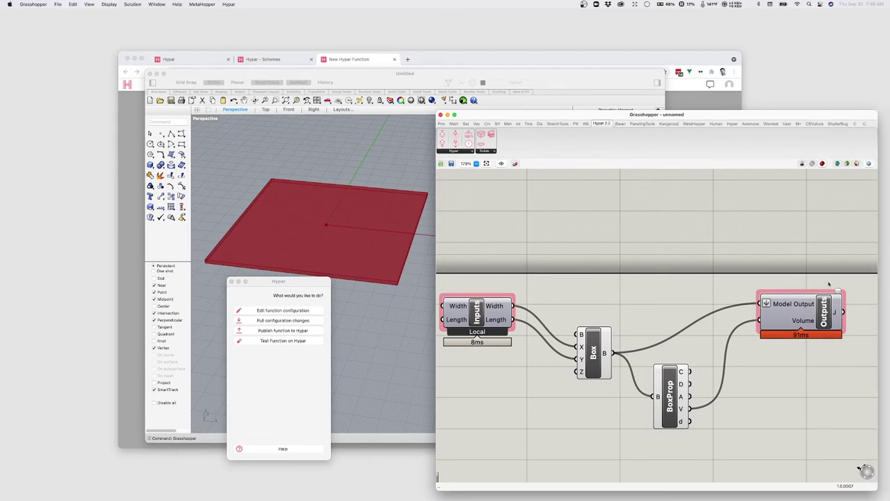
mouse_move(839, 292)
- Tidy the Box and BoxProp components and start publishing the function to Hypar
left_click_drag(578, 346, 577, 317)
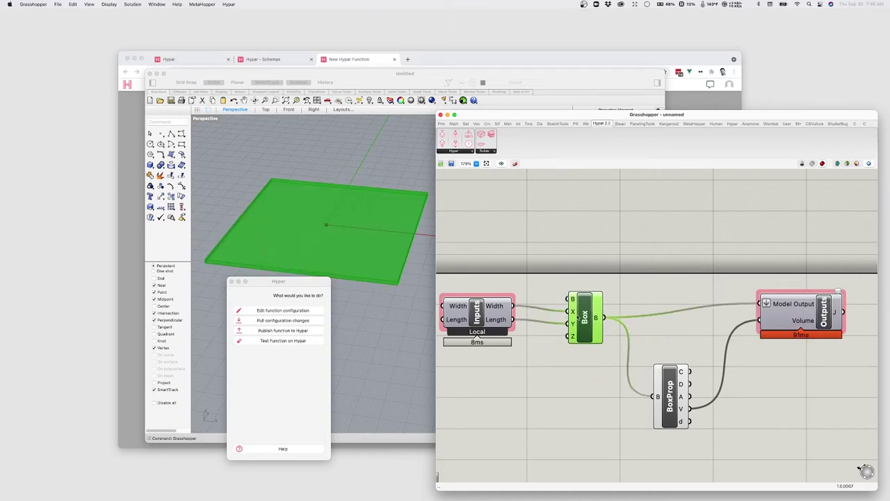
left_click_drag(670, 398, 656, 384)
left_click(737, 412)
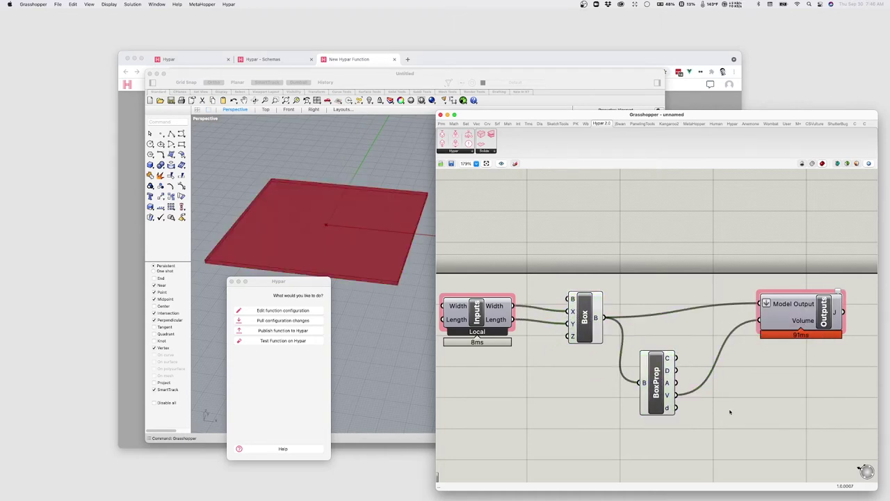
scroll(730, 411, "down", 2)
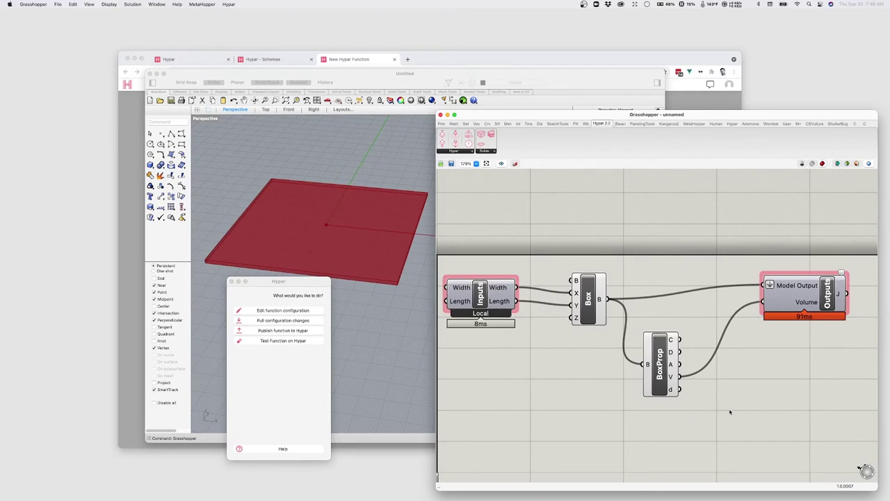
left_click(292, 331)
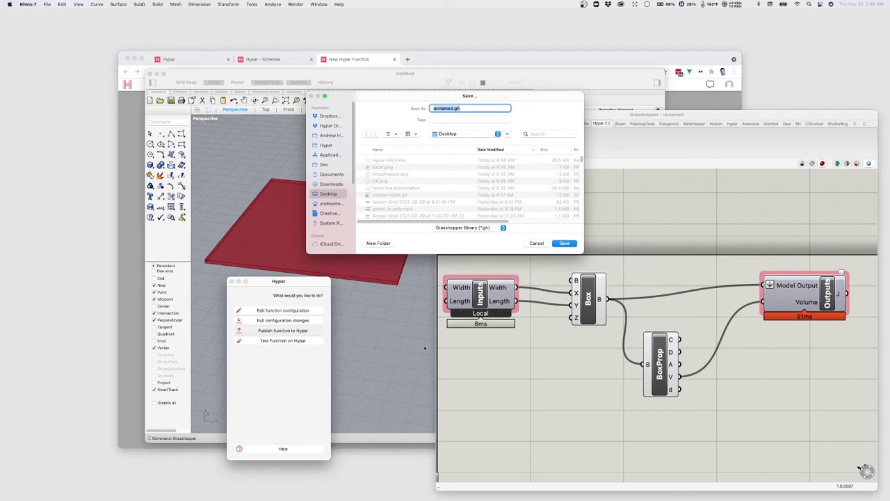
- Save the Grasshopper definition as 'my box function example.gh'
type("my box functin")
type("n example")
key("Return")
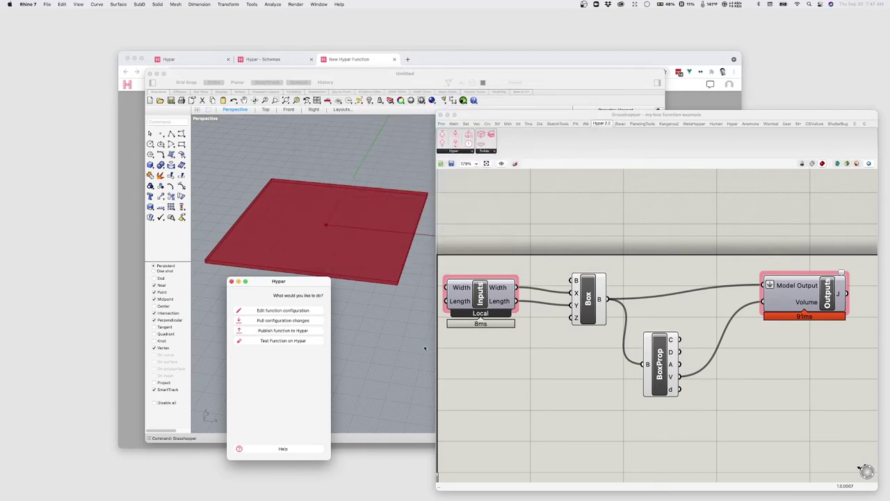
right_click_drag(501, 314, 508, 320)
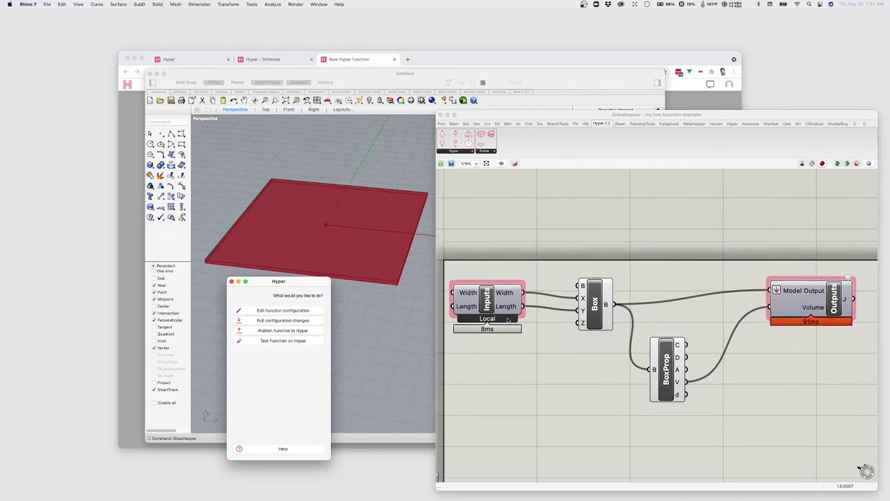
left_click(421, 57)
- Sign in to Hypar using the saved account credentials
left_click(184, 59)
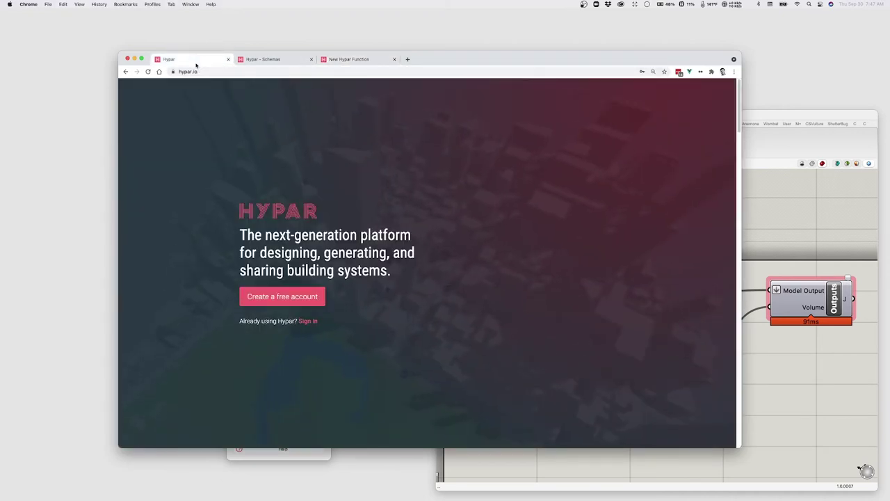
left_click(308, 321)
left_click(427, 183)
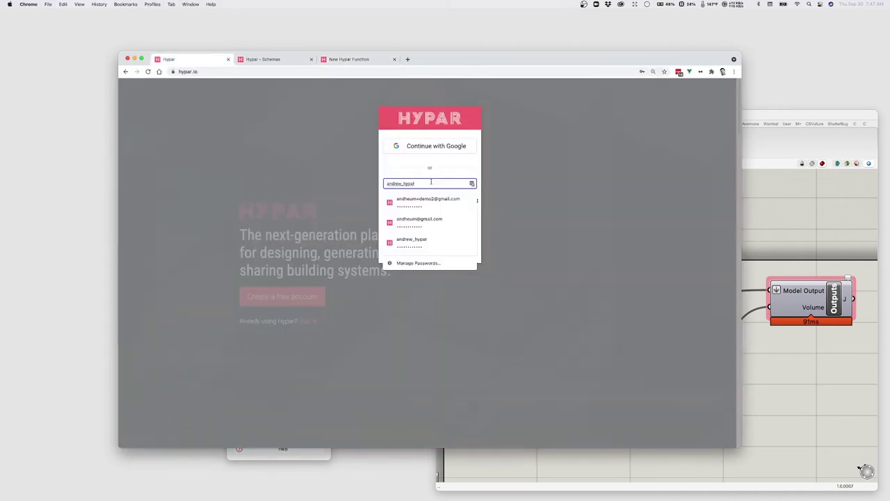
left_click(426, 203)
left_click(414, 212)
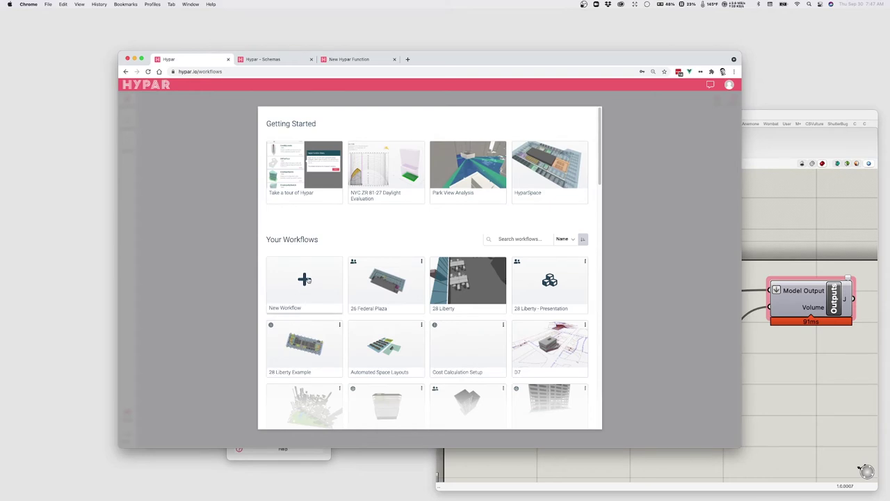
- Create a new blank workflow and add My Box Function, found by searching 'box function'
left_click(306, 280)
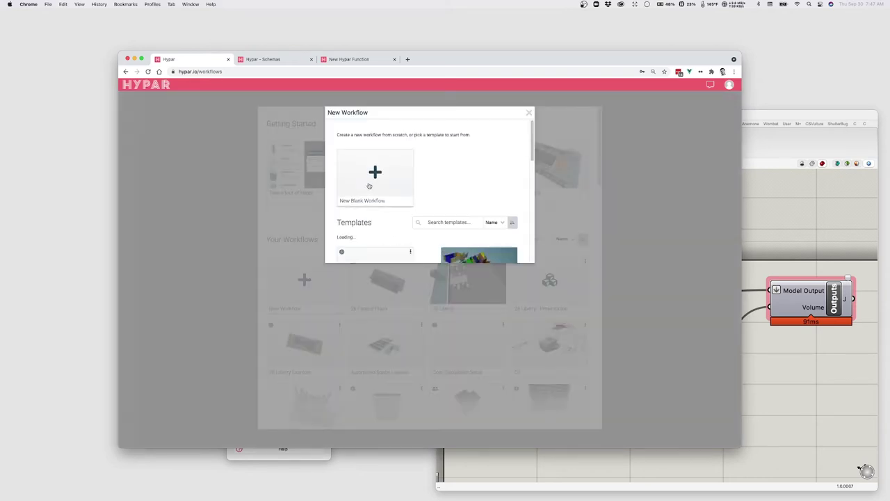
left_click(372, 179)
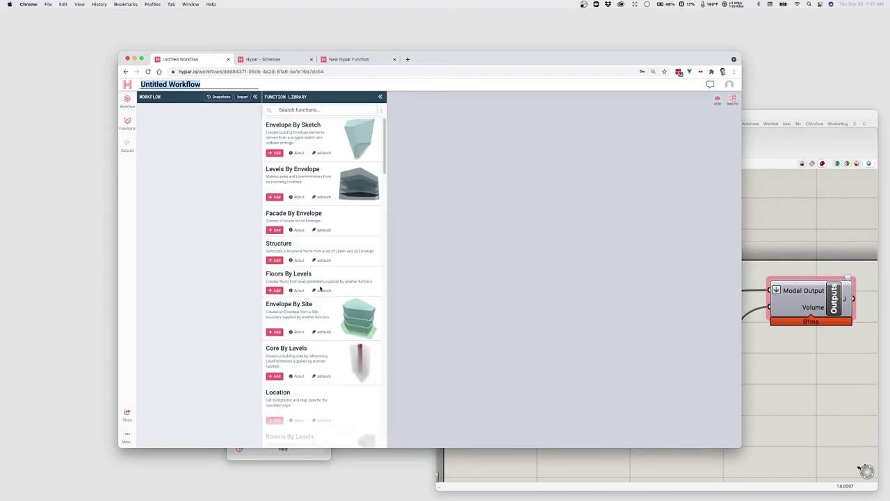
left_click(295, 109)
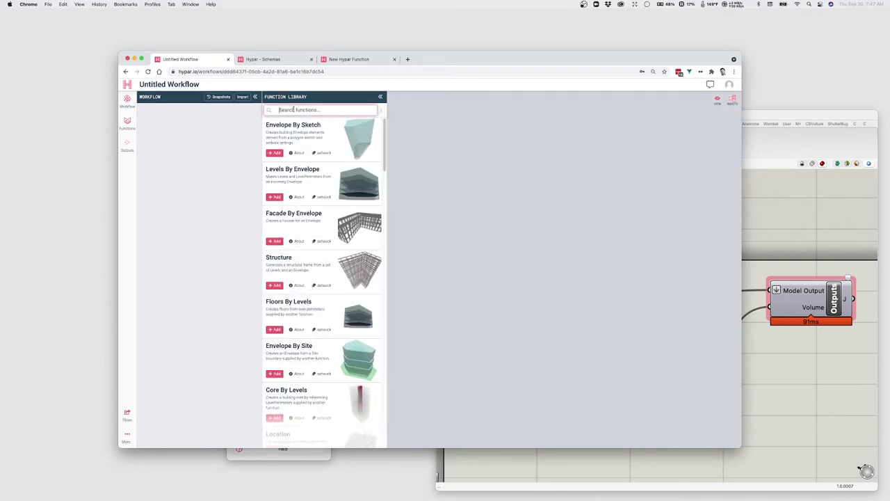
type("box function")
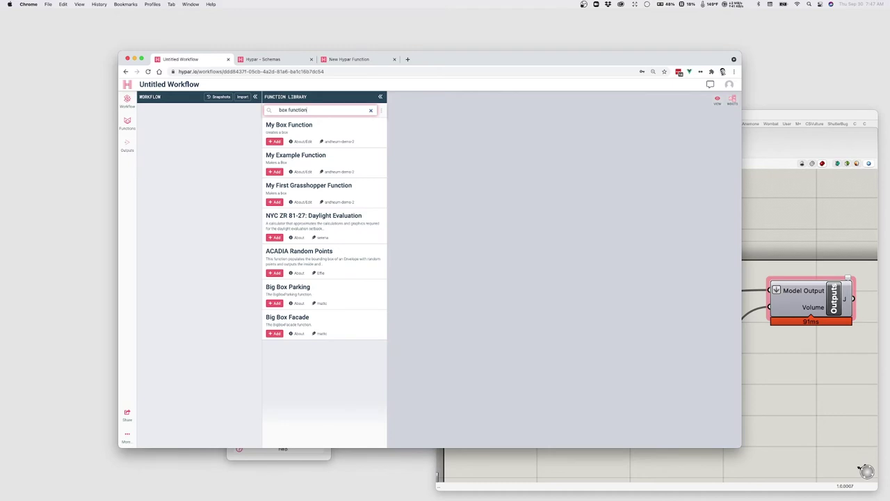
left_click(275, 142)
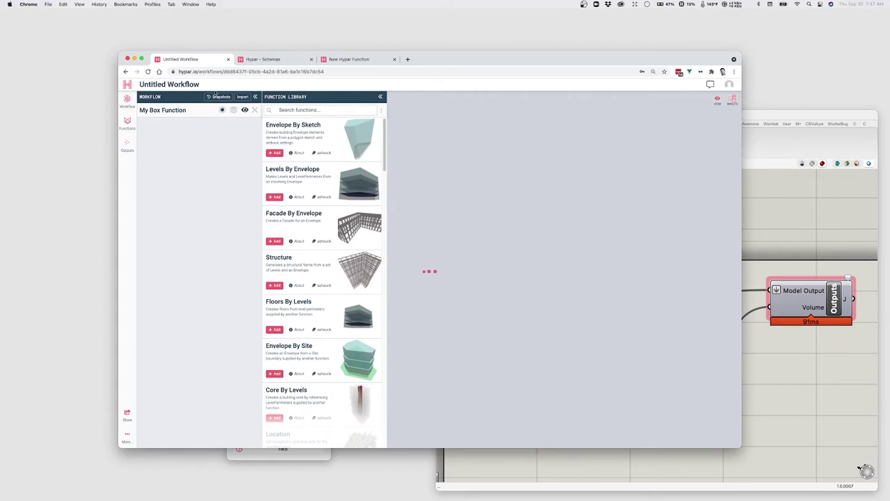
left_click(381, 96)
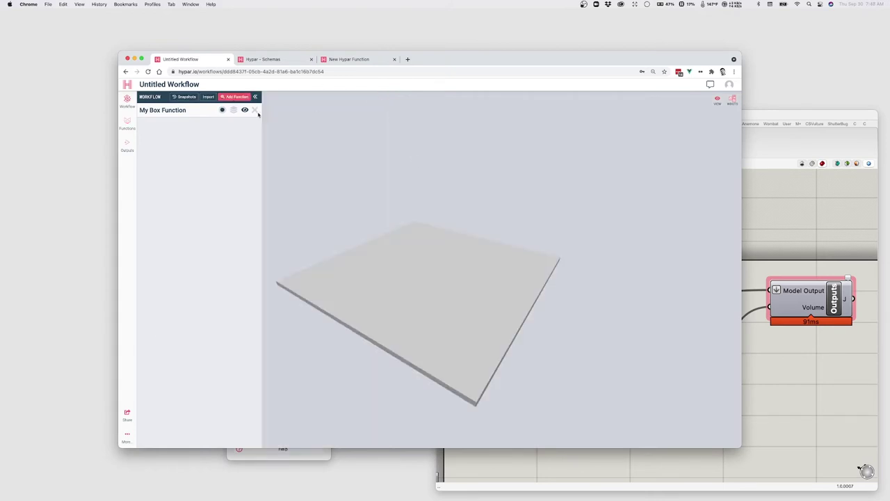
- Set My Box Function's Width to 10 m and orbit to view the box
left_click(200, 115)
left_click_drag(186, 141, 154, 144)
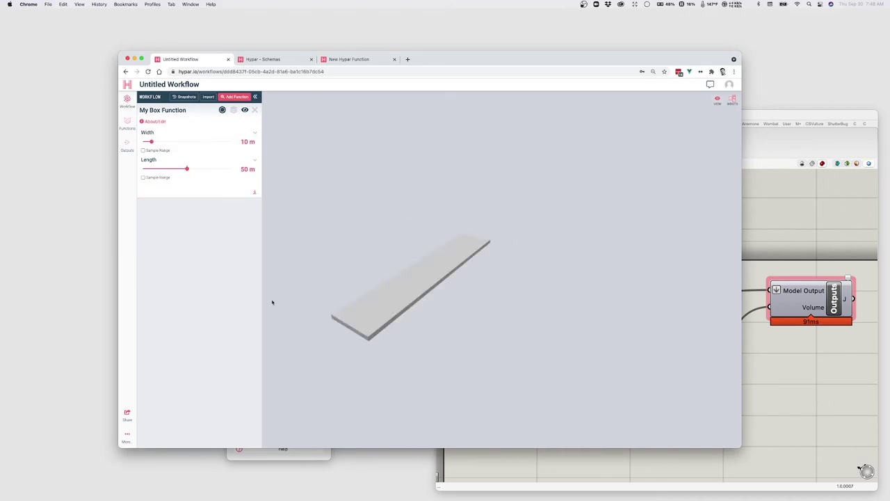
left_click_drag(272, 302, 353, 269)
left_click_drag(478, 61, 451, 40)
left_click_drag(459, 167, 438, 242)
- Try a Length of 80 m, then return it to 50 m
left_click_drag(159, 147, 185, 148)
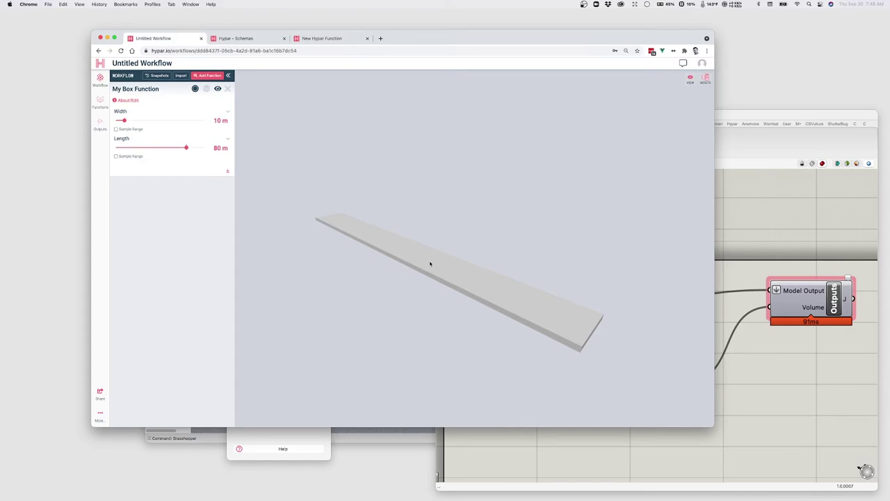
left_click_drag(186, 147, 160, 149)
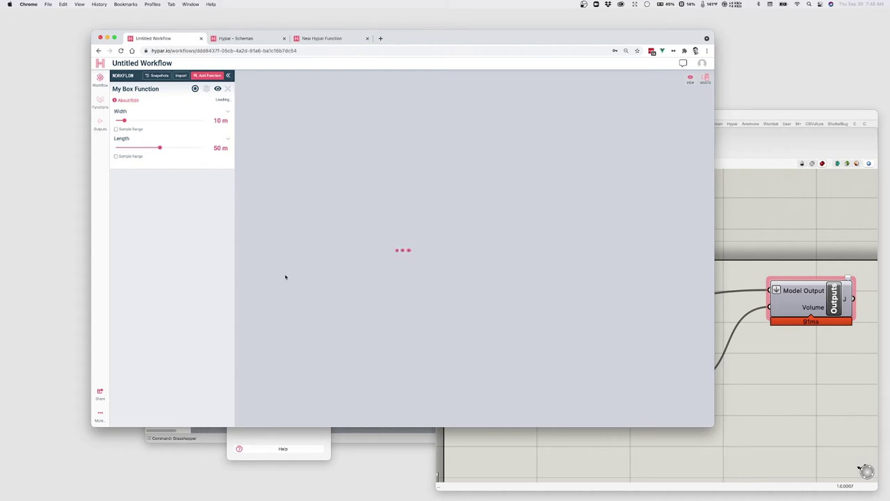
left_click_drag(299, 265, 332, 268)
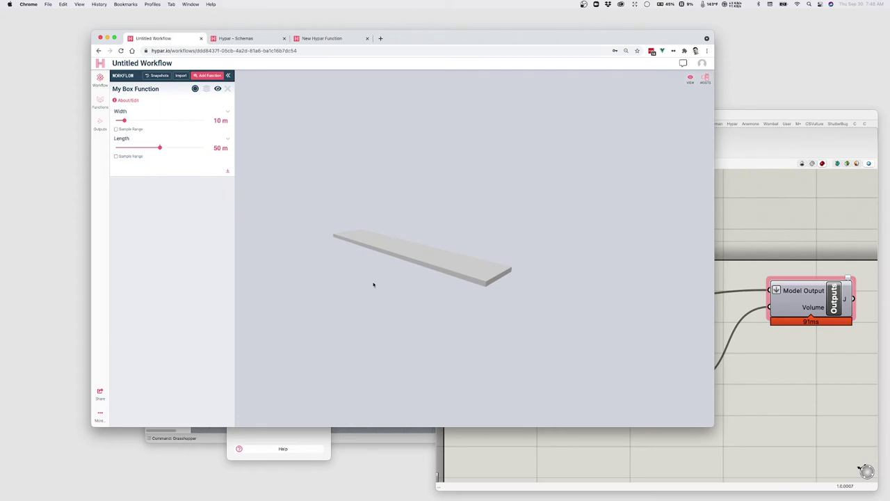
left_click(491, 441)
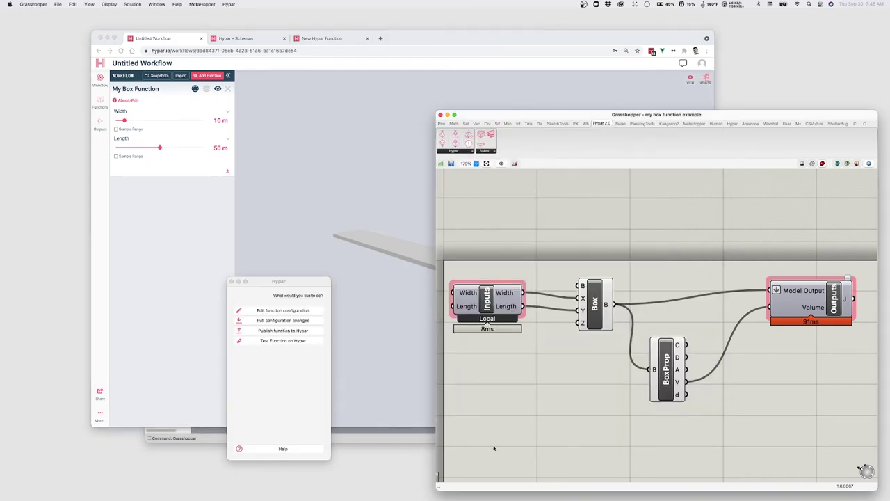
- Add a number slider at 50 named Height and wire it to the Box's Z input
scroll(554, 443, "down", 1)
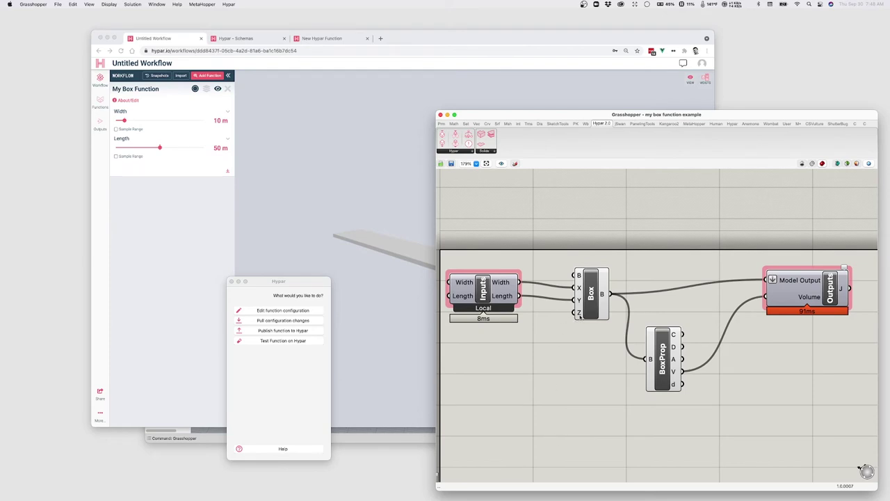
double_click(541, 390)
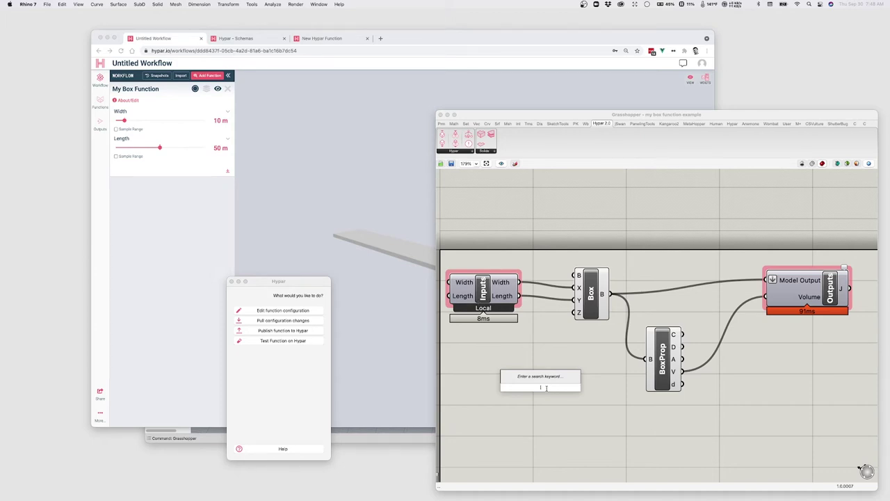
type("50")
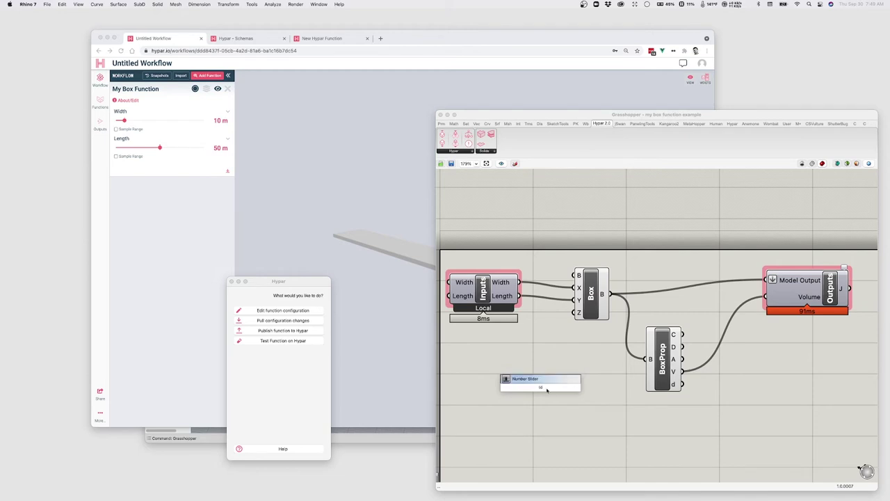
key("Return")
right_click(523, 393)
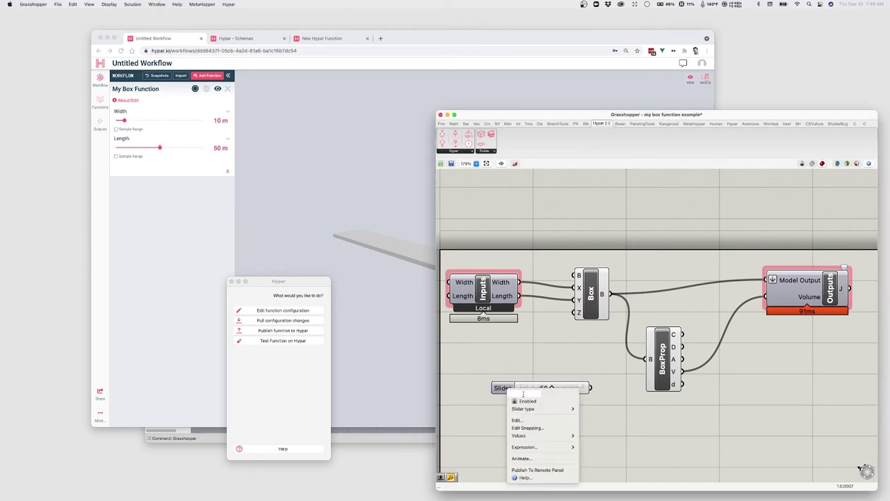
type("Height")
key("Return")
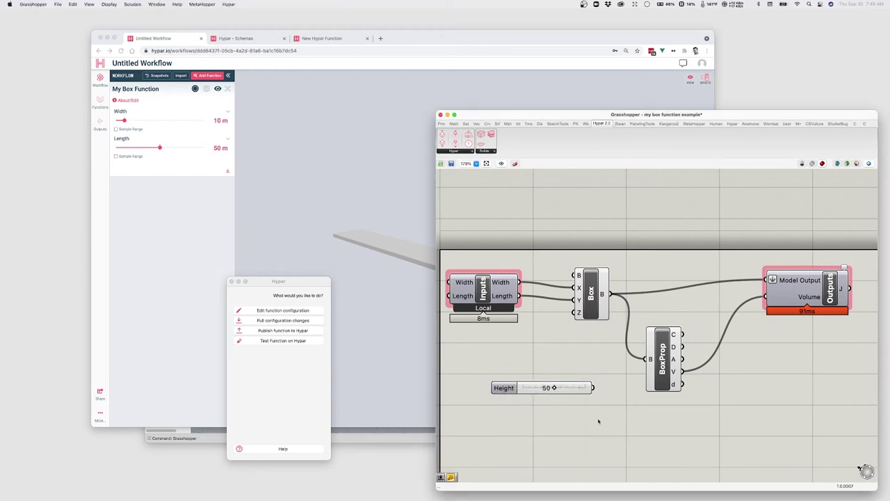
left_click_drag(593, 387, 594, 314)
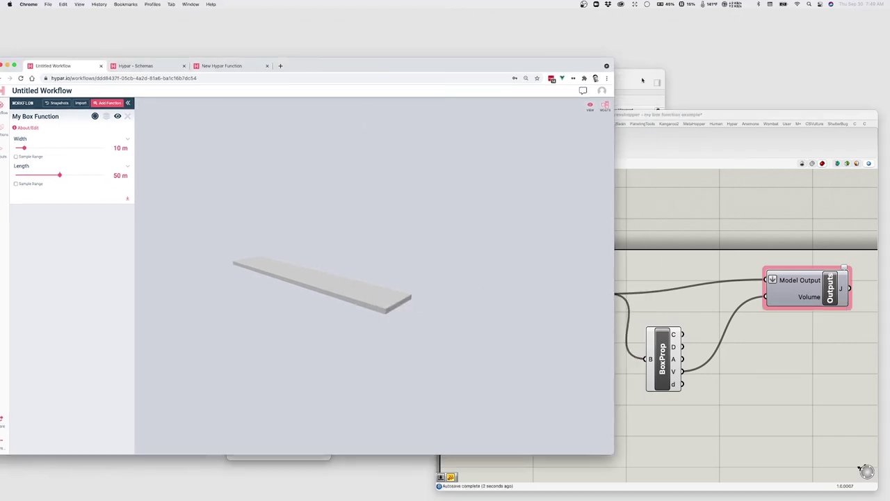
- Lower the Height value, then convert the Height slider into a Hypar function input
left_click(606, 59)
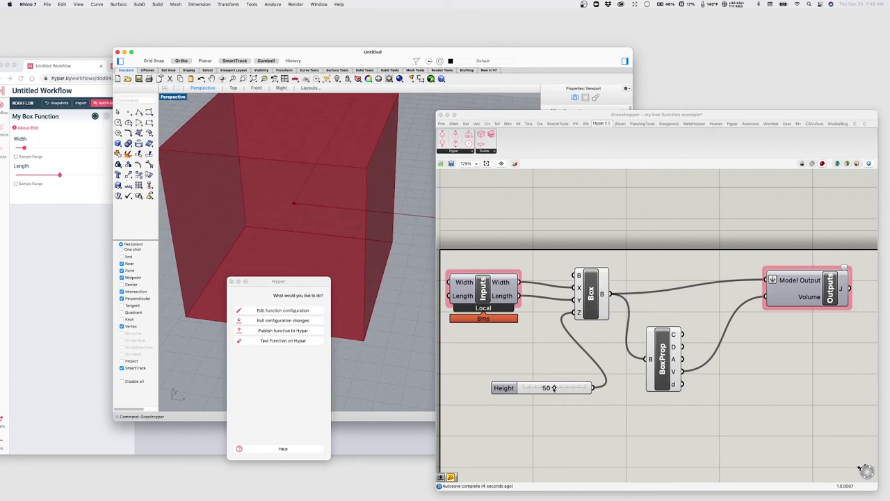
mouse_move(554, 387)
left_mouse_down()
mouse_move(536, 390)
mouse_move(553, 390)
left_mouse_up()
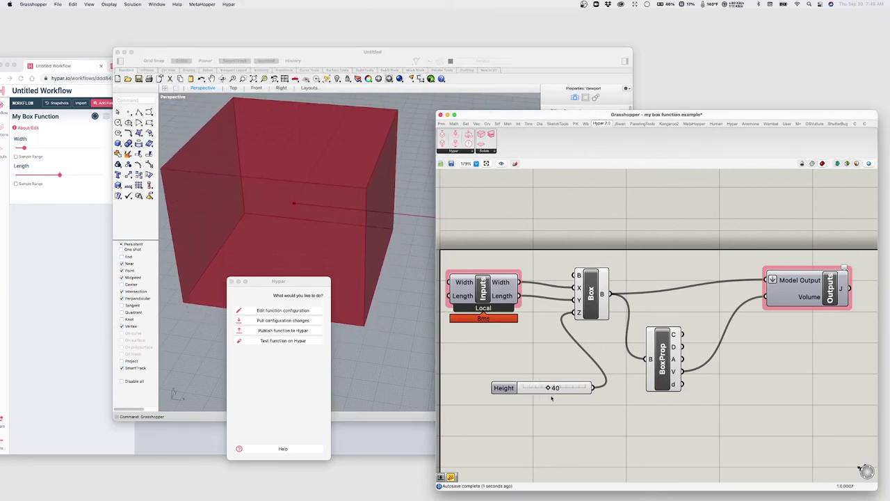
scroll(634, 409, "down", 2)
scroll(633, 409, "left", 2)
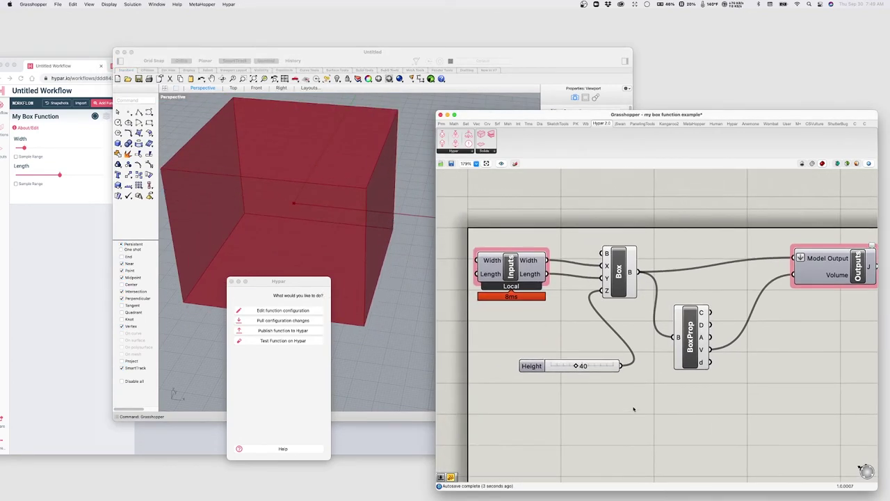
left_click(532, 367)
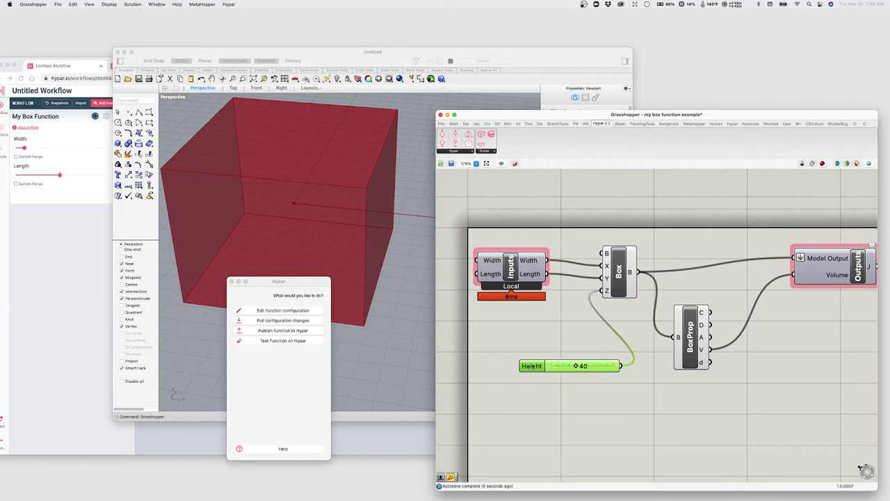
left_click(229, 4)
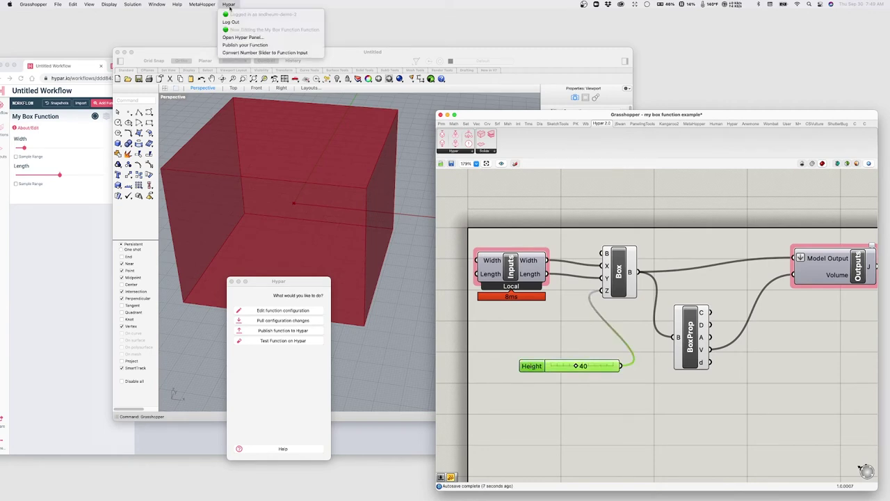
left_click(254, 53)
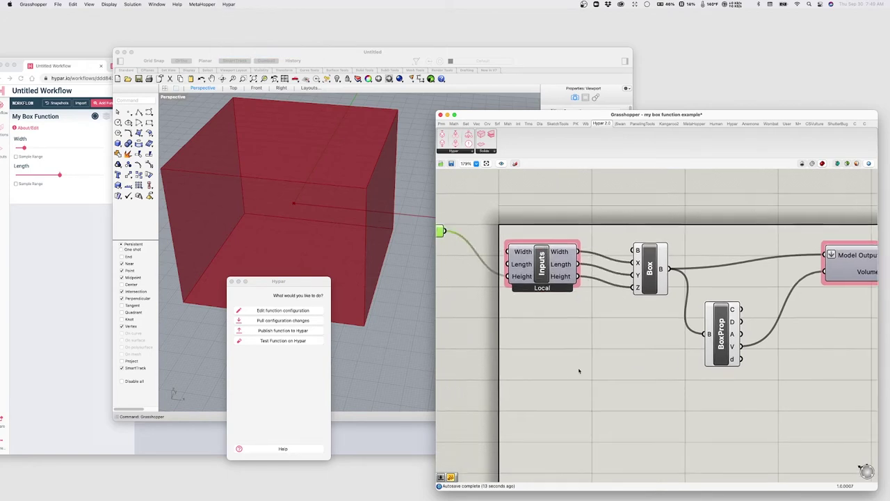
- Position the Height slider beside the Inputs component and set it to 44
left_click_drag(487, 240, 502, 285)
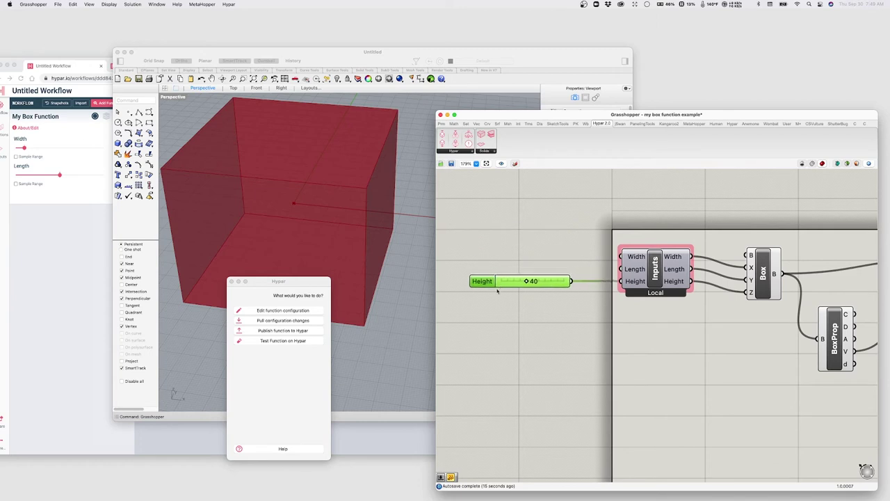
scroll(626, 325, "right", 3)
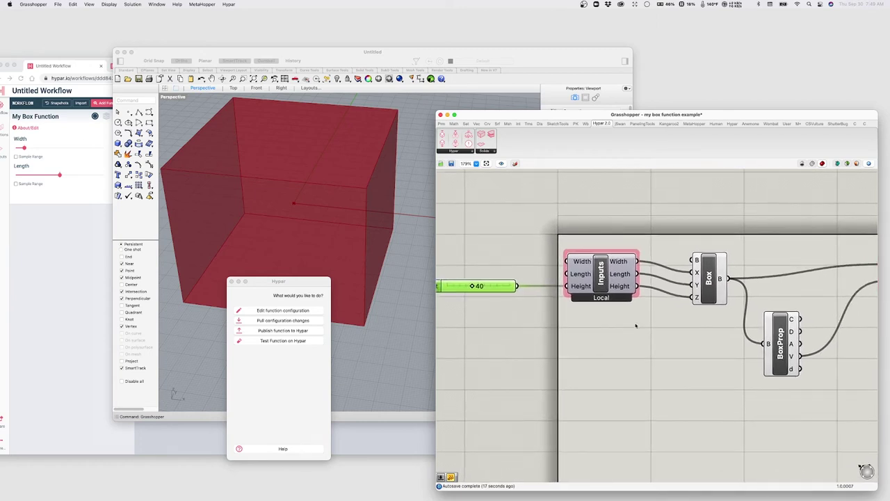
left_click(630, 333)
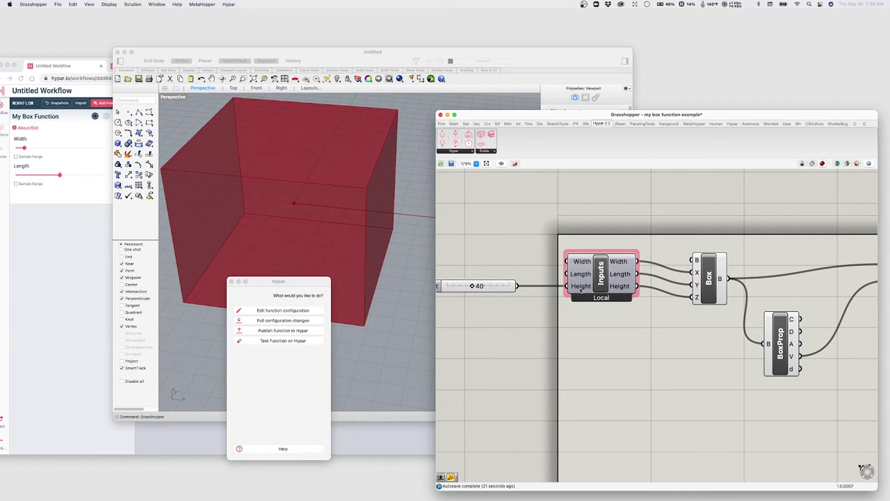
right_click_drag(620, 322, 554, 339)
left_click(641, 304)
right_click_drag(640, 304, 702, 286)
mouse_move(470, 286)
left_mouse_down()
mouse_move(463, 285)
mouse_move(470, 286)
left_mouse_up()
left_click(699, 319)
right_click_drag(699, 319, 619, 322)
right_click_drag(531, 324, 677, 293)
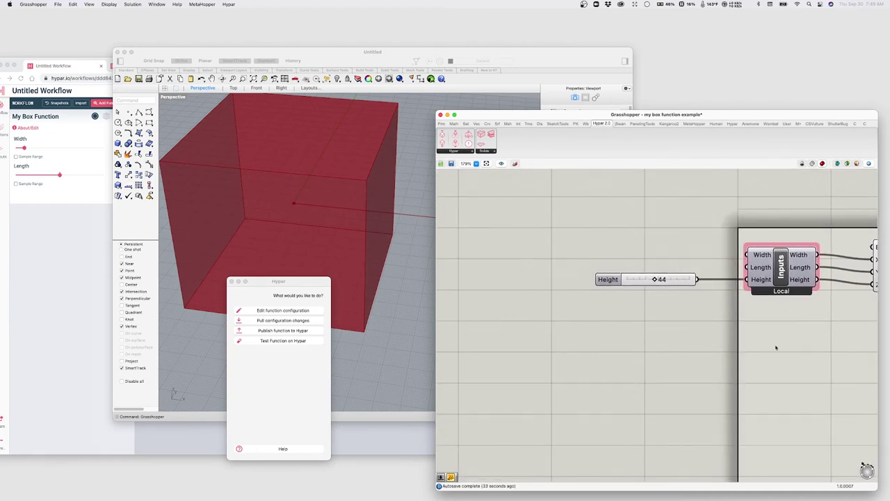
scroll(776, 347, "right", 5)
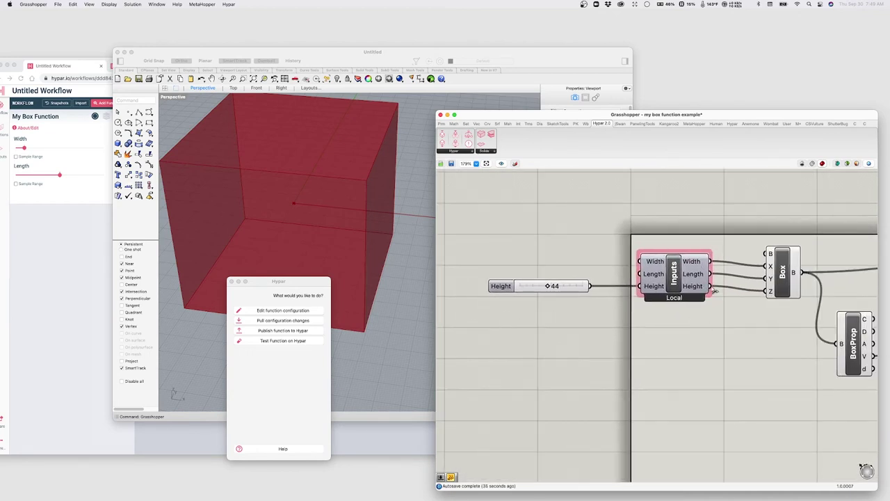
scroll(715, 295, "right", 5)
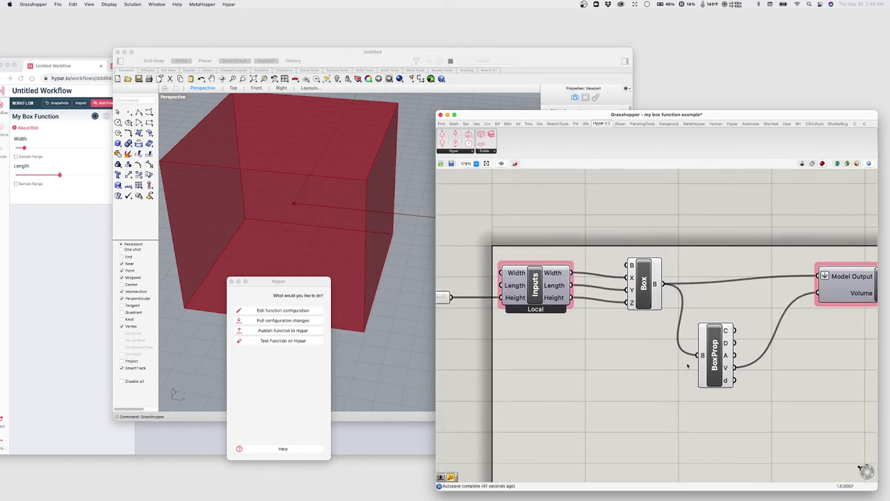
- Reload the Hypar workflow page so My Box Function picks up the Height input
left_click(273, 331)
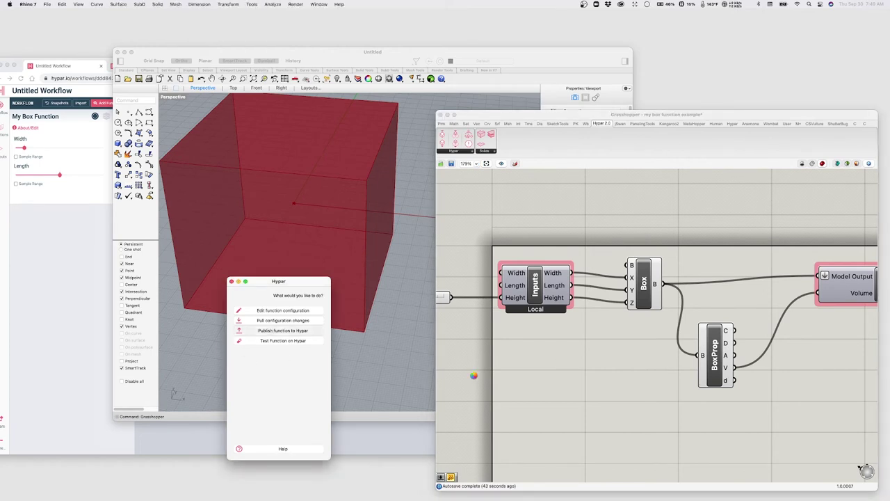
left_click(85, 253)
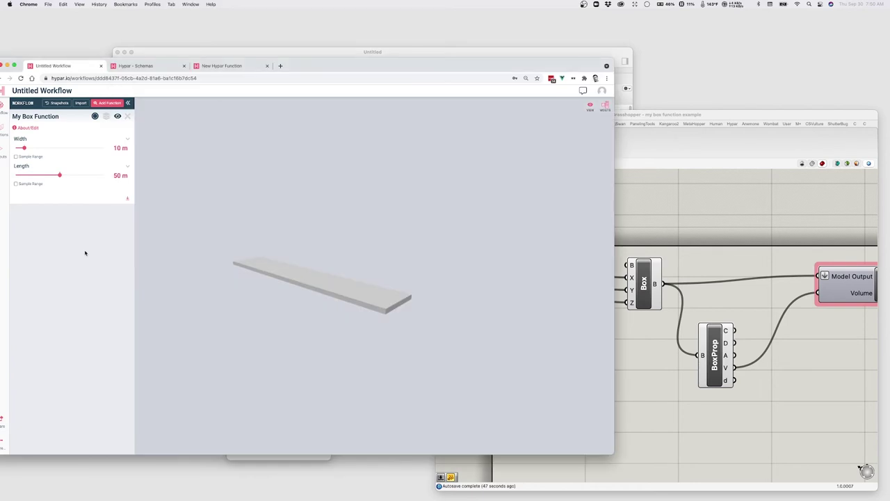
left_click_drag(39, 83, 68, 81)
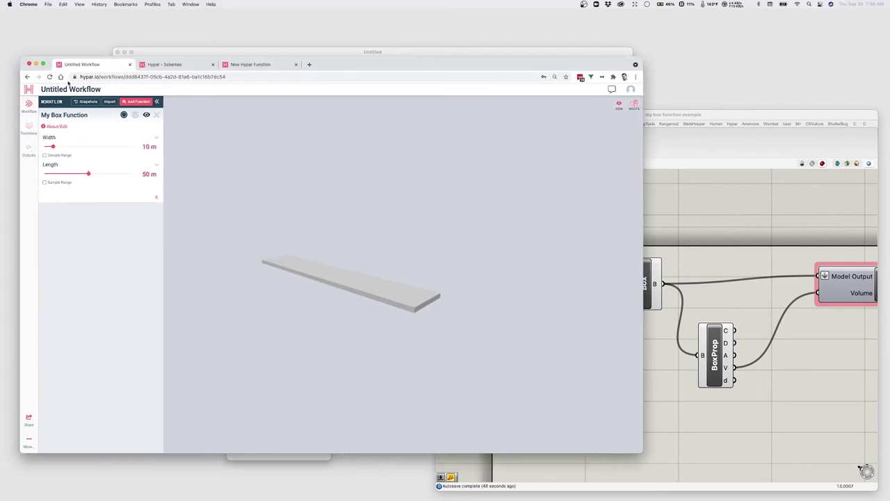
left_click(49, 77)
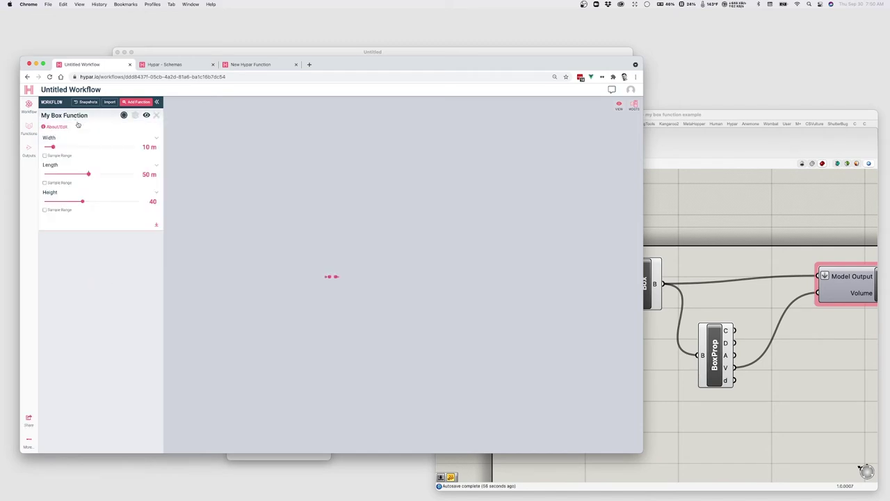
- Set Height to 72 and orbit to view the tall box from above
left_click_drag(82, 201, 113, 201)
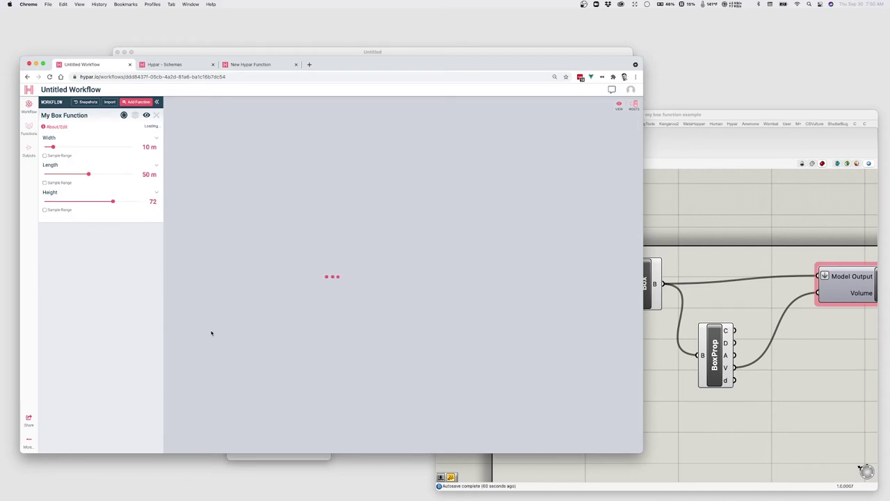
scroll(274, 323, "down", 5)
left_click_drag(274, 323, 305, 334)
left_click(717, 433)
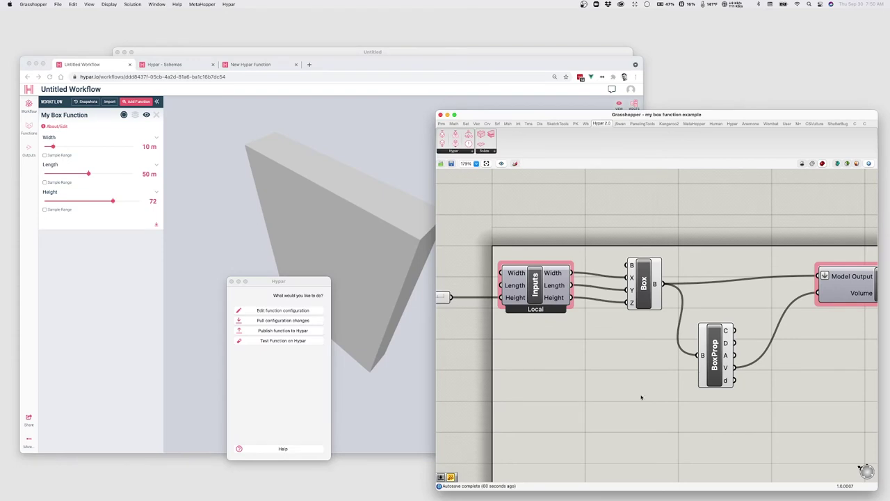
- Place a Colour Swatch component on the canvas via the component search
double_click(543, 374)
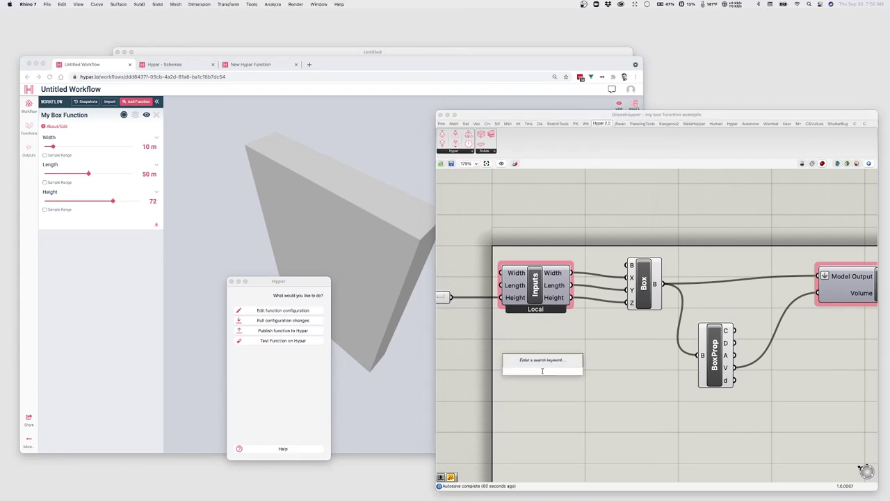
type("swe")
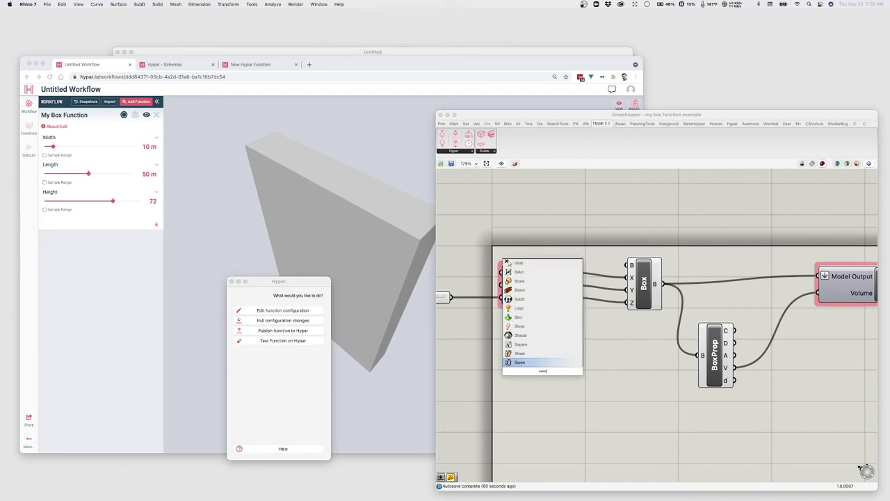
key("BackSpace")
type("atch")
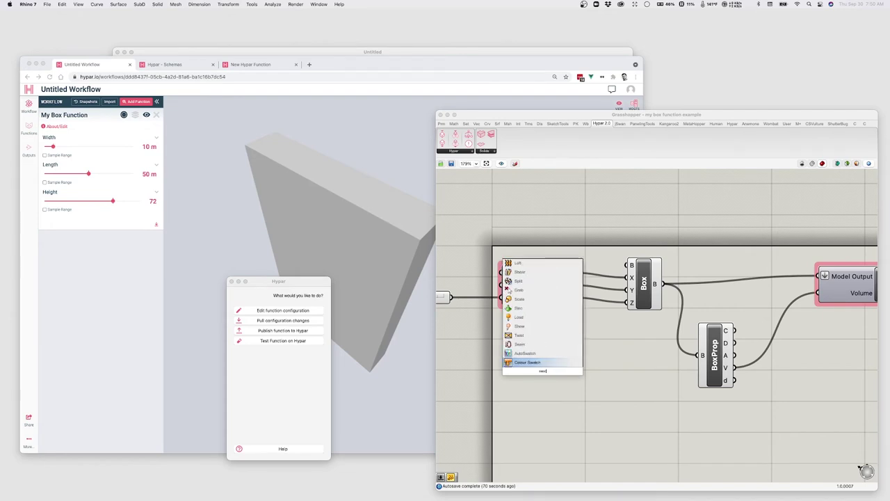
key("Return")
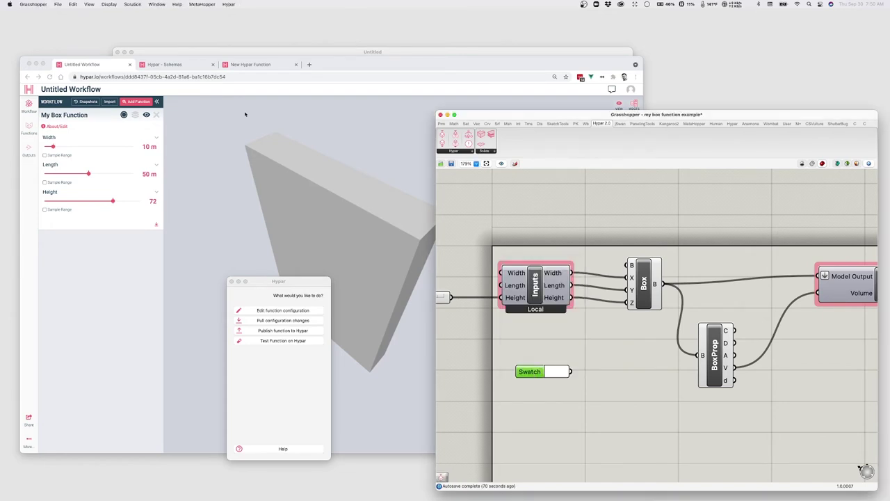
- Convert the Colour Swatch into a Hypar function input
left_click(228, 4)
left_click(265, 53)
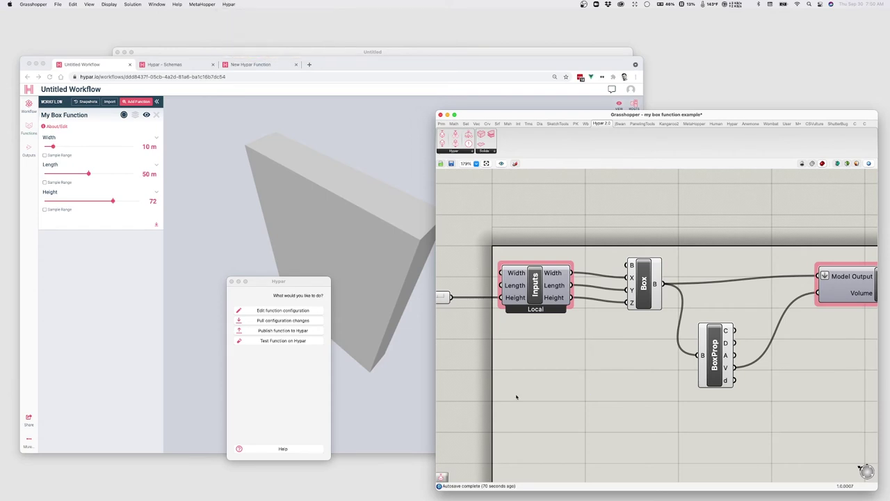
scroll(613, 382, "down", 4)
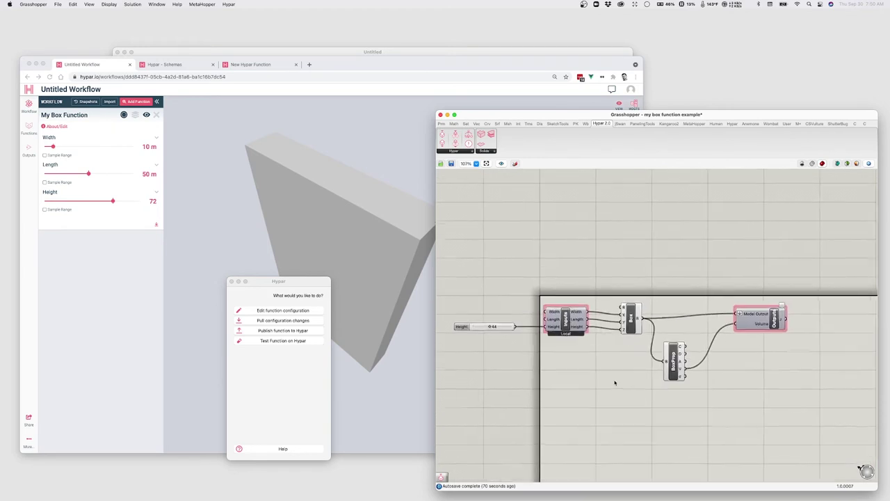
scroll(614, 382, "up", 2)
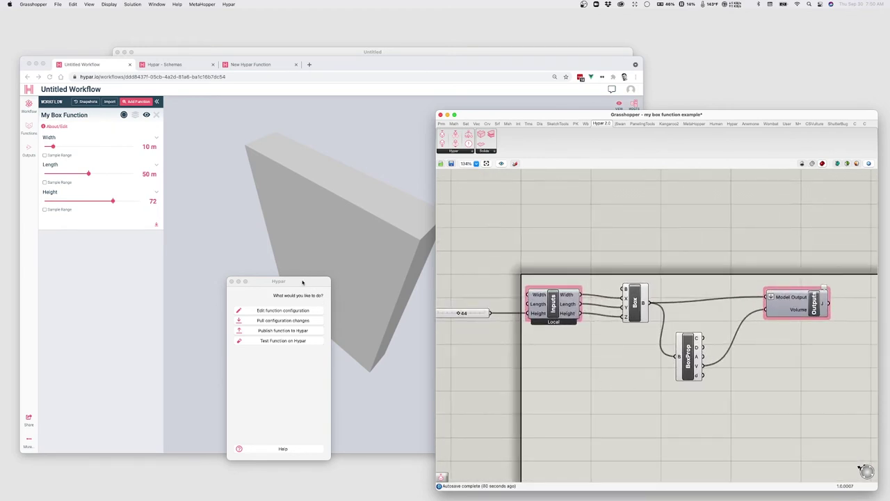
left_click_drag(302, 281, 378, 279)
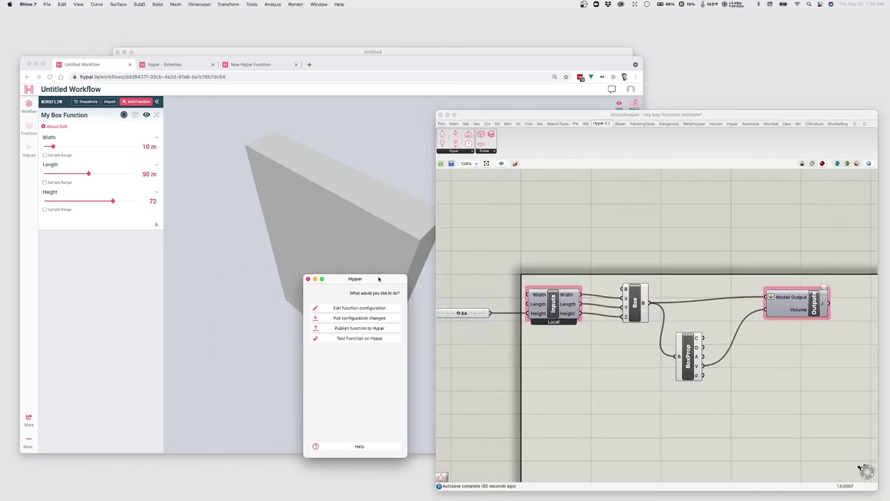
left_click(587, 373)
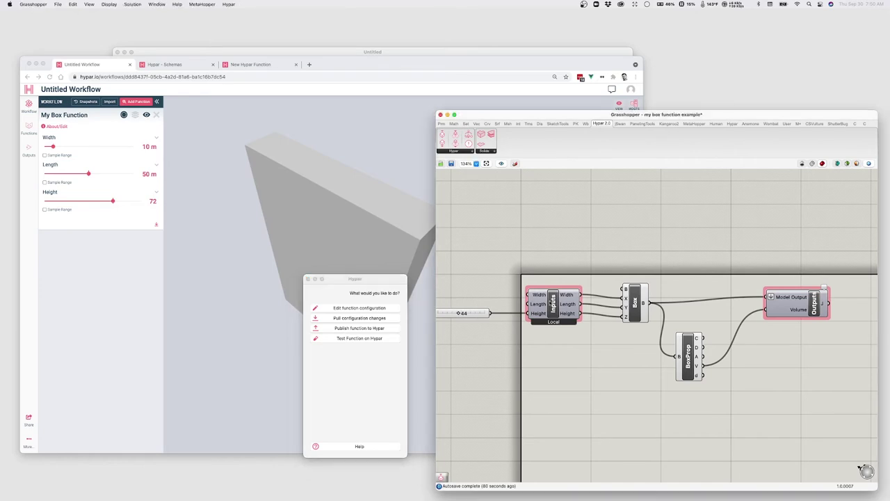
- Add a colour input named 'Box Color' with description 'Color of the box' to My Box Function
double_click(554, 306)
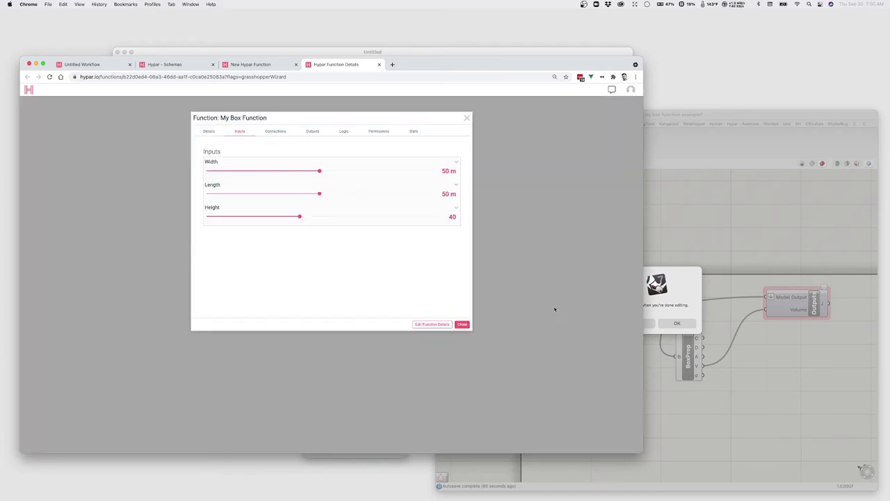
left_click(431, 324)
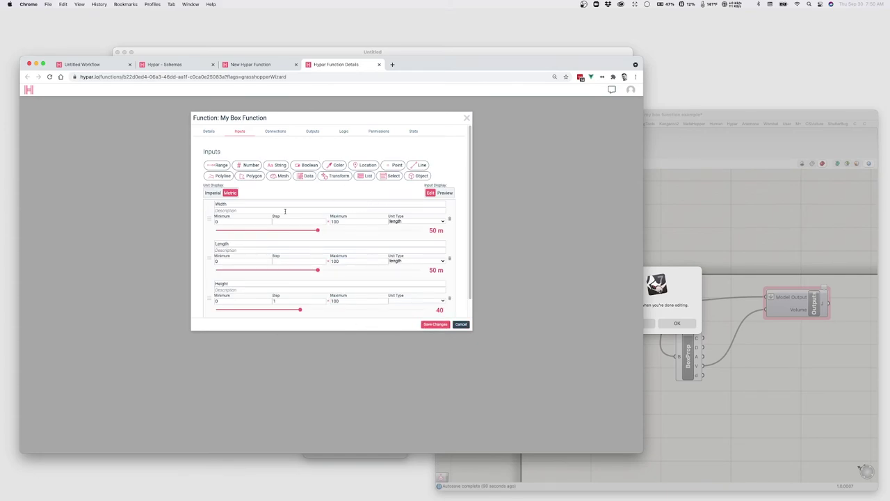
left_click_drag(334, 165, 212, 220)
left_click(231, 203)
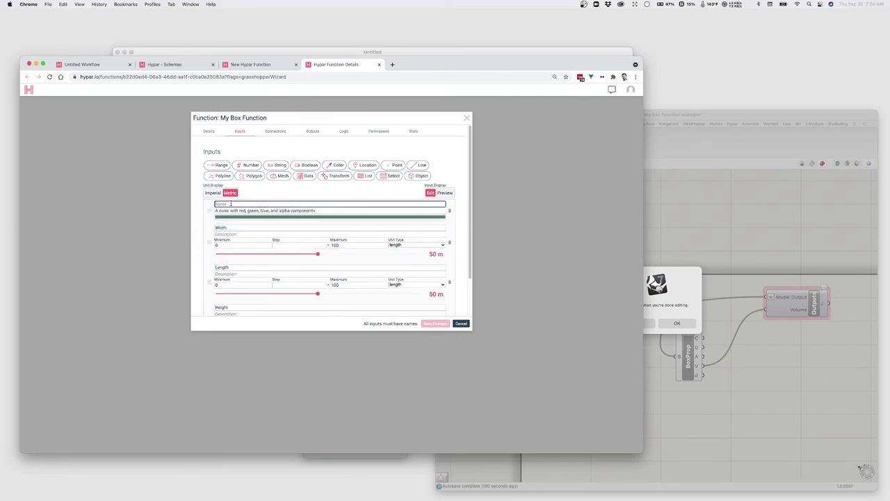
type("Box Color")
key("Tab")
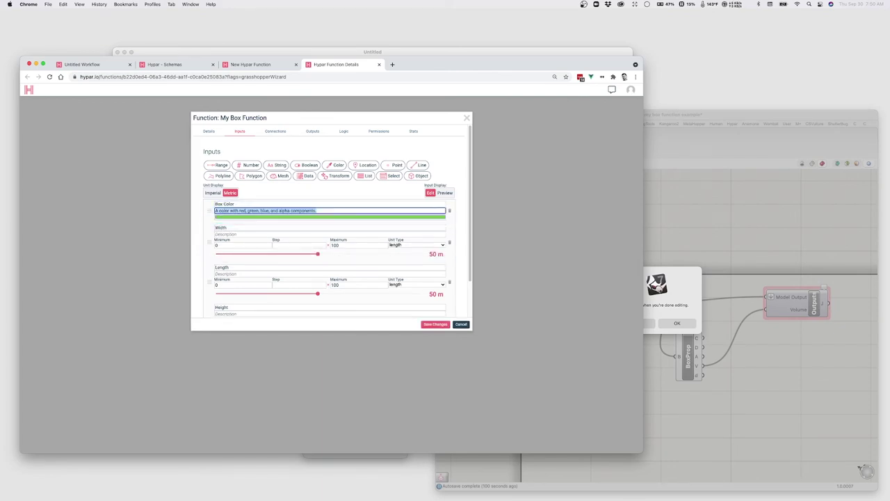
type("Color of the box")
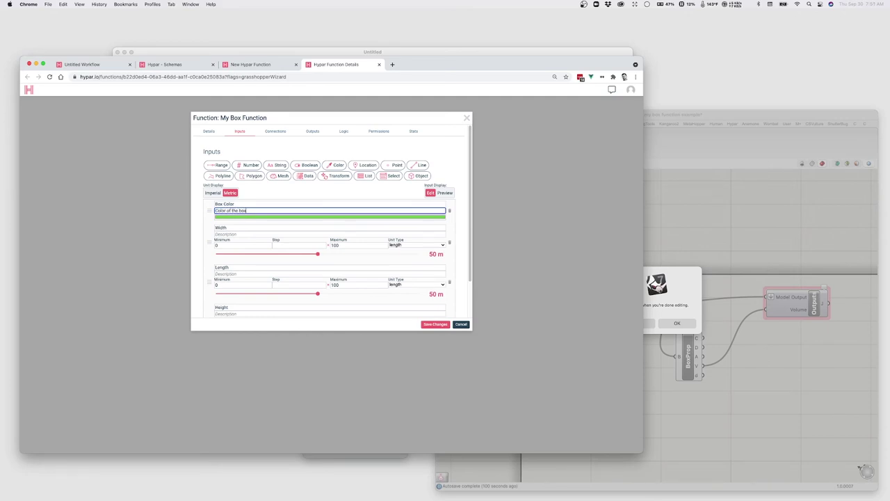
key("Tab")
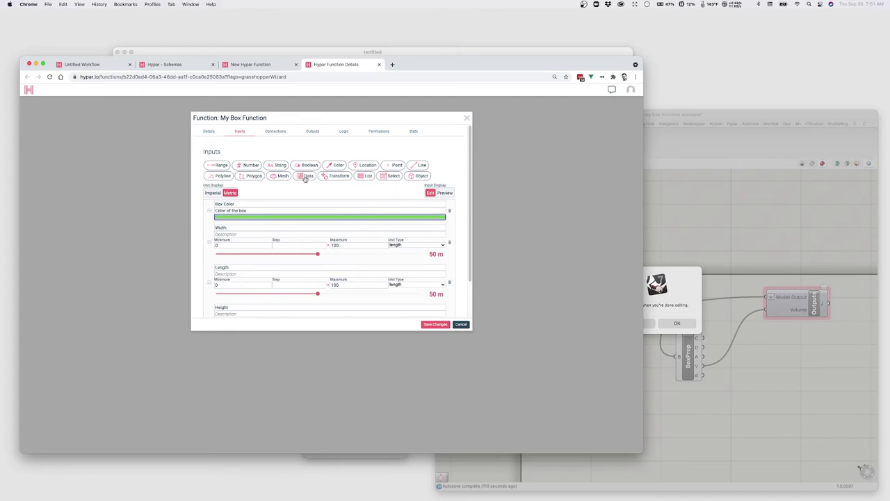
- Save the updated function inputs and confirm editing is finished
left_click(430, 325)
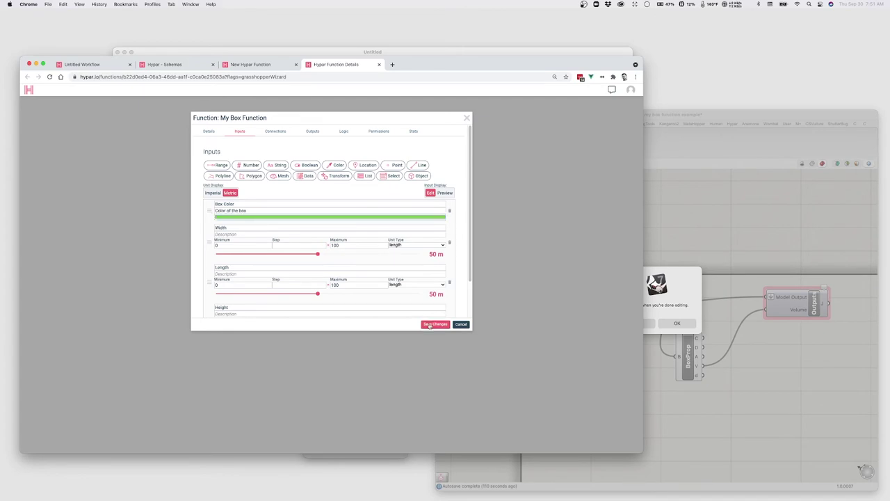
left_click(430, 325)
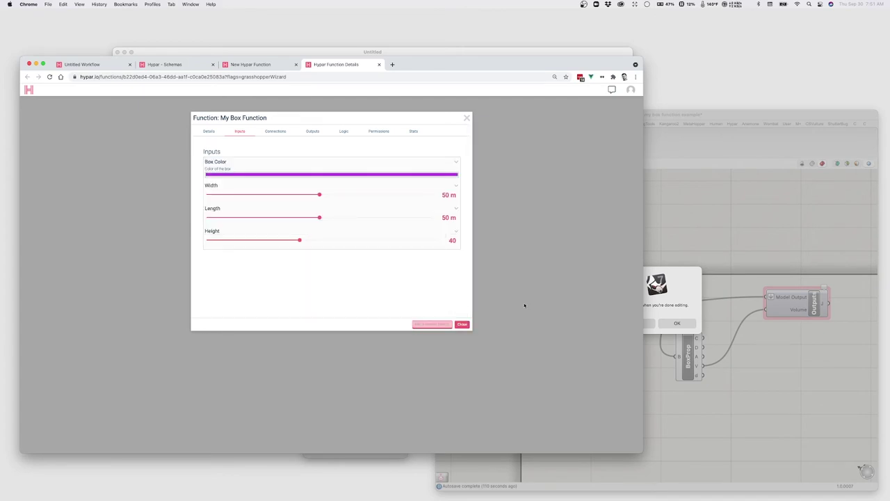
left_click(681, 324)
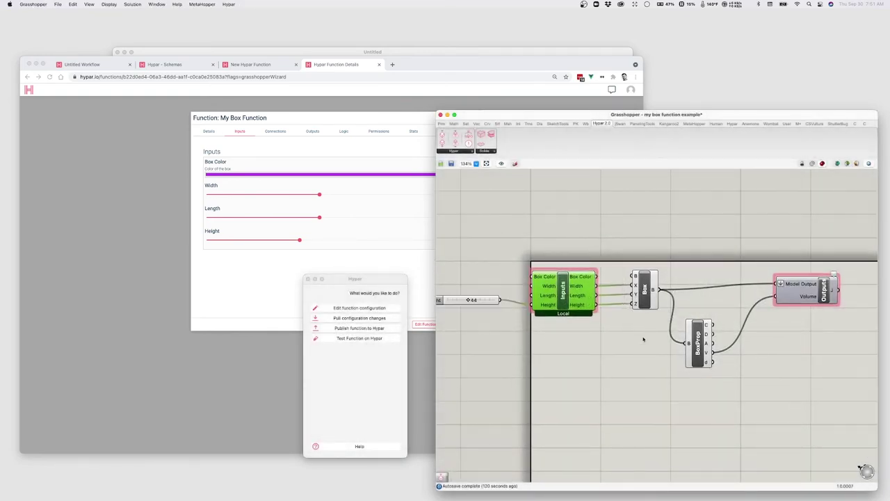
- Place a Mesh Colours component and wire the Box geometry and Box Color into it
left_click(644, 340)
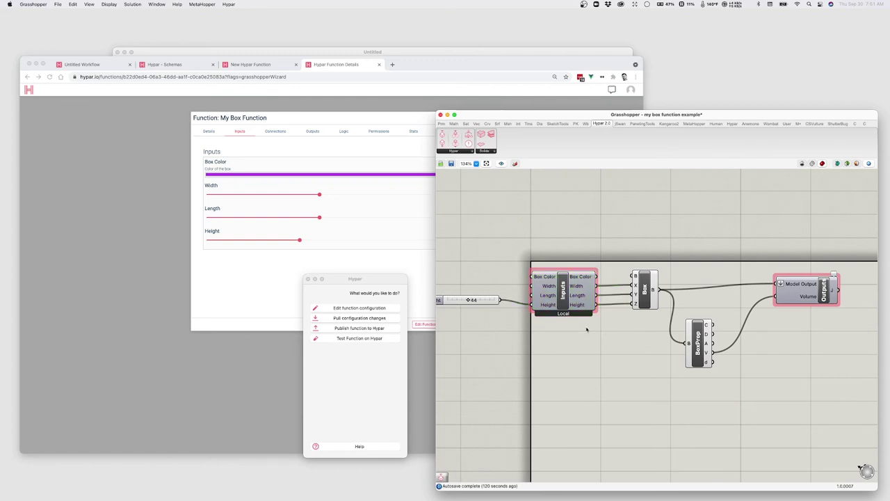
scroll(614, 333, "right", 5)
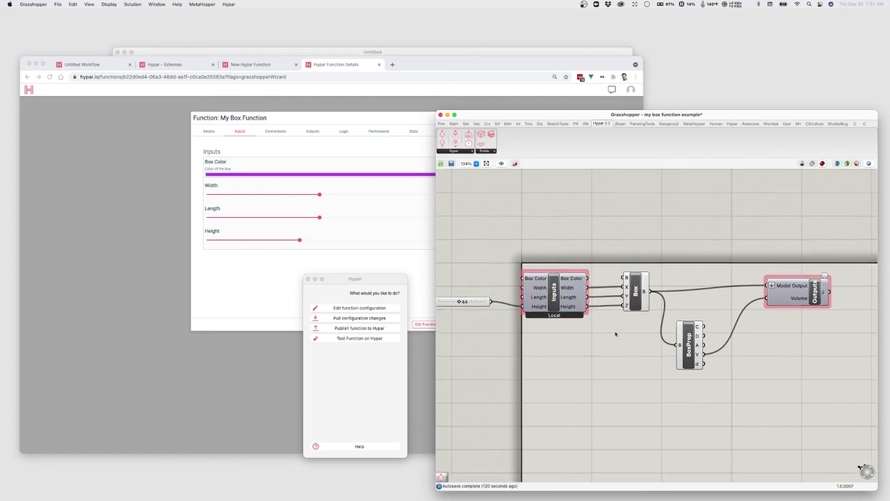
double_click(621, 297)
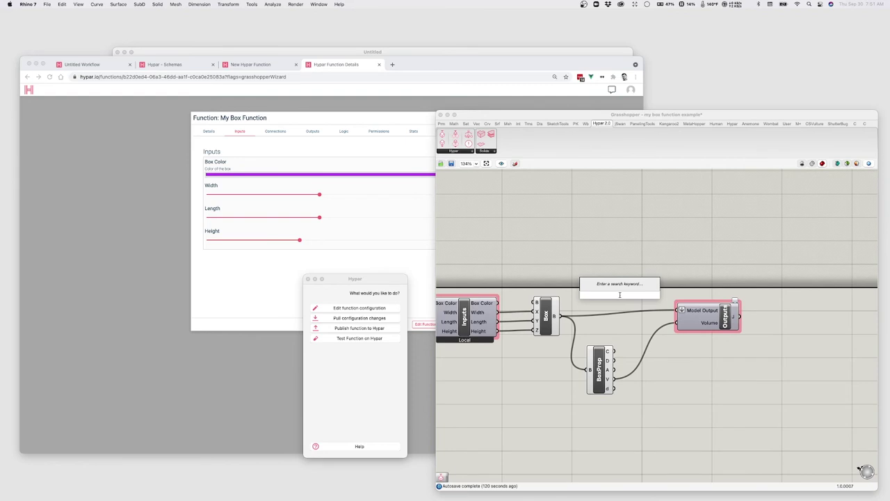
type("mesh colo")
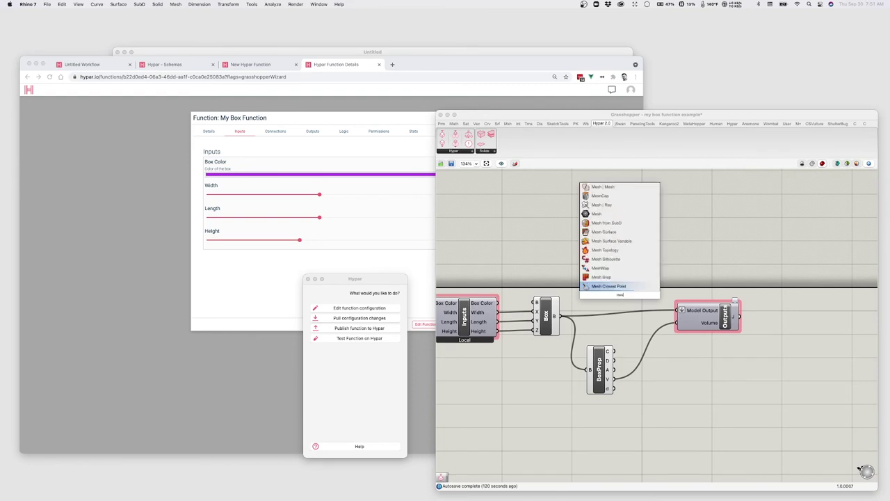
left_click(603, 277)
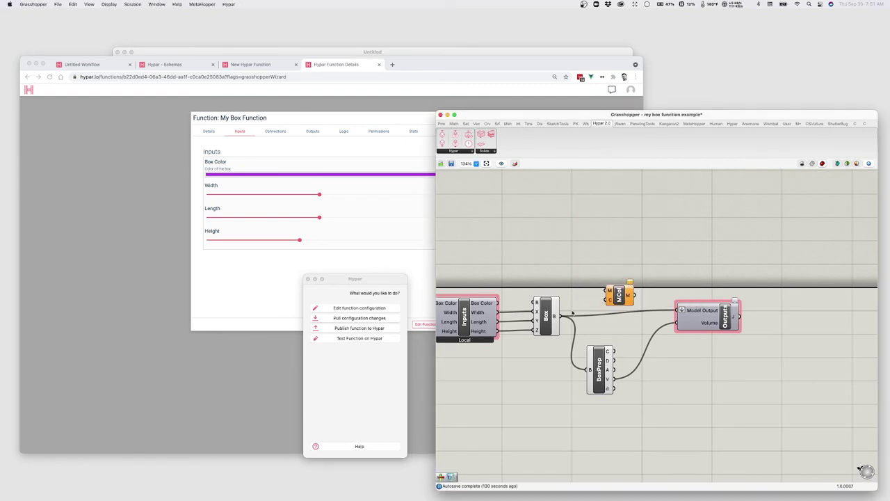
left_click_drag(555, 317, 609, 290)
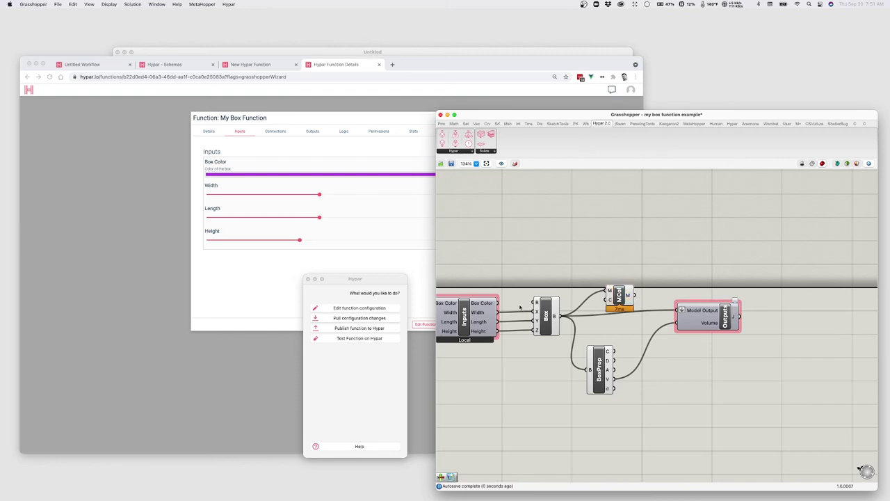
left_click_drag(495, 304, 678, 311)
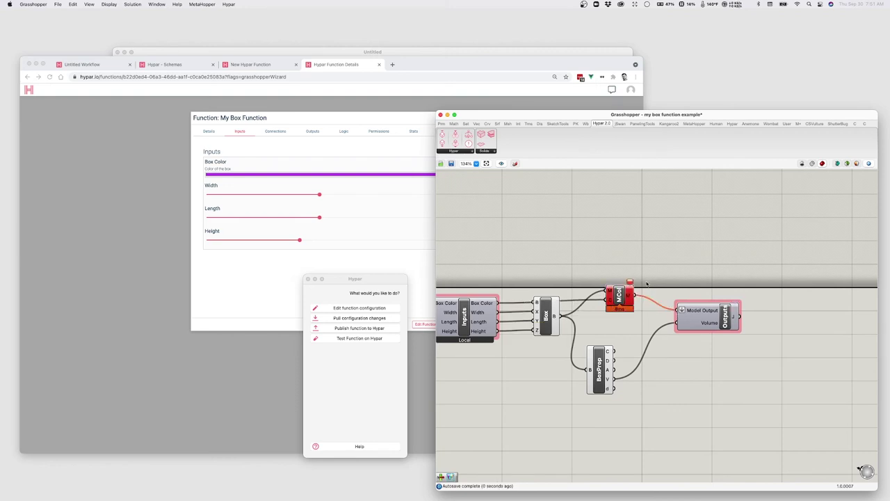
left_click(629, 283)
mouse_move(481, 304)
- Set Box Color to blue (RGB 52, 37, 248) in the Untitled Workflow and orbit the box
left_click(356, 330)
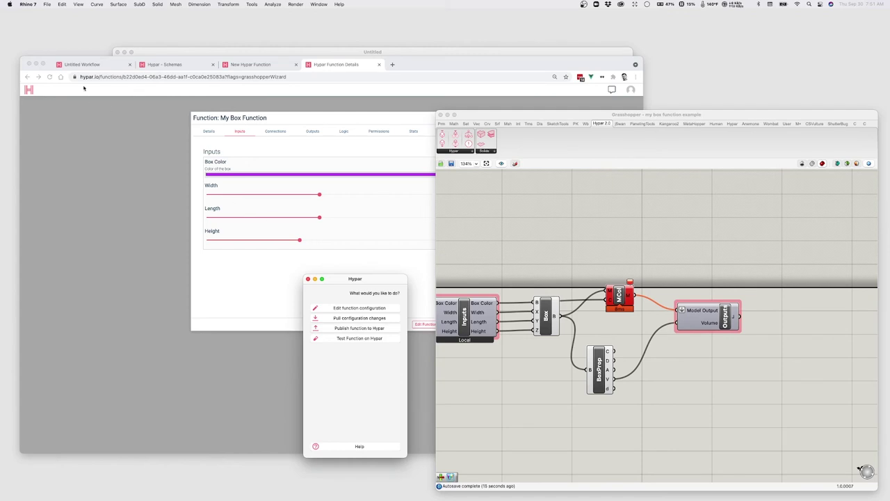
left_click(90, 64)
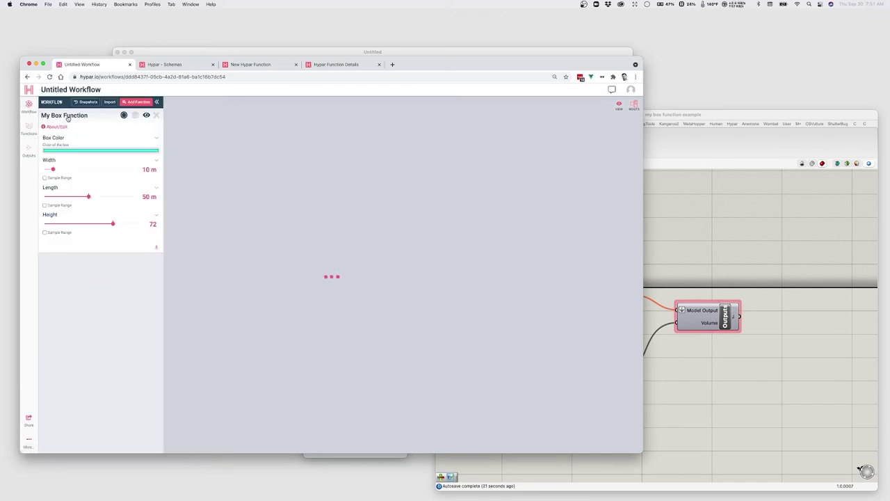
left_click(83, 149)
left_click(83, 203)
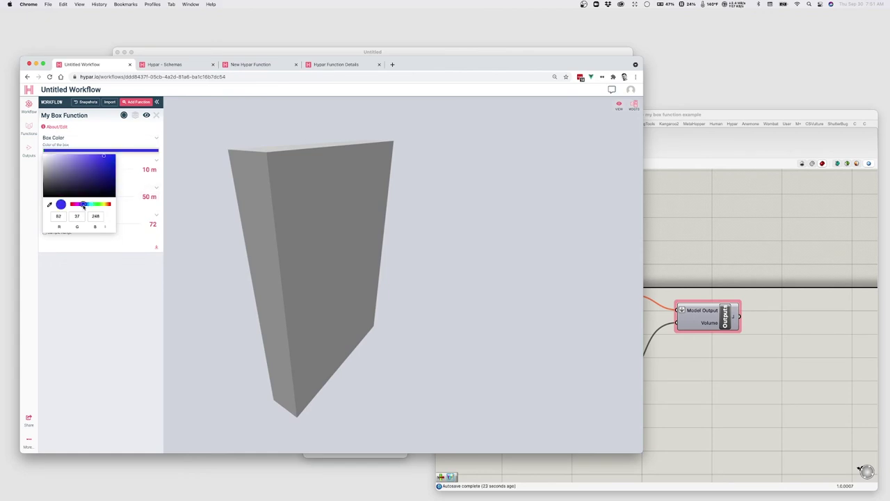
left_click(123, 301)
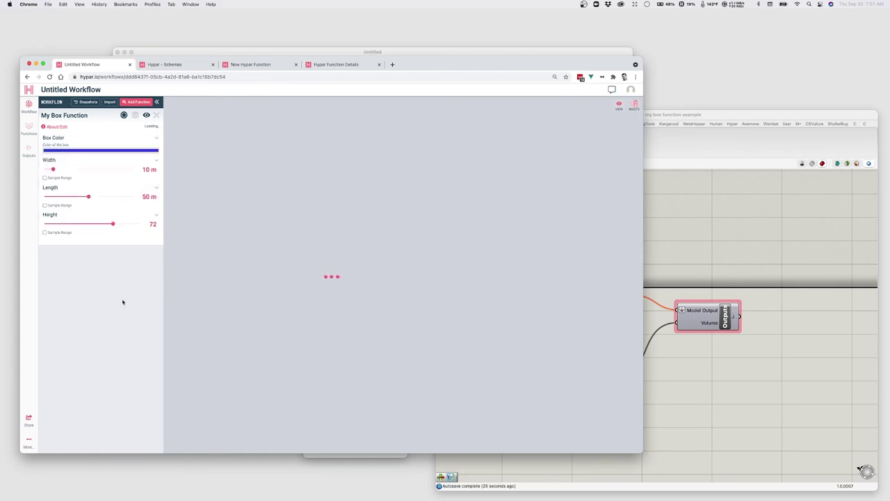
left_click_drag(302, 280, 323, 286)
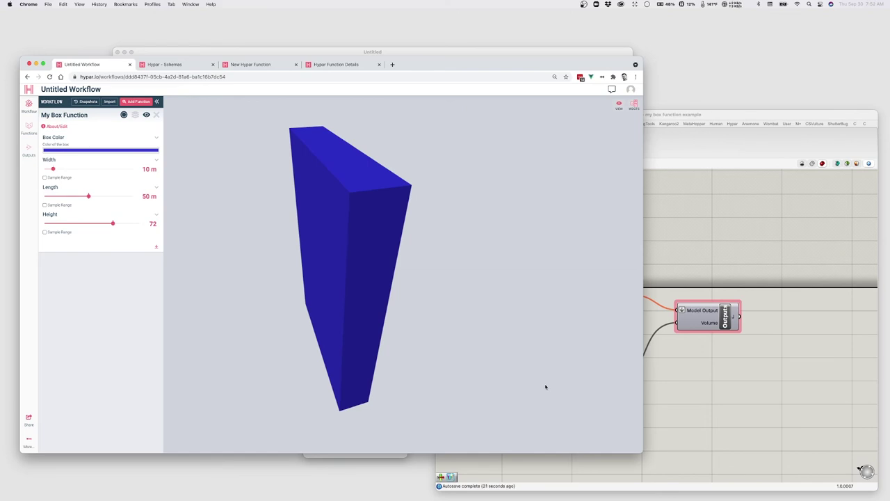
left_click(804, 408)
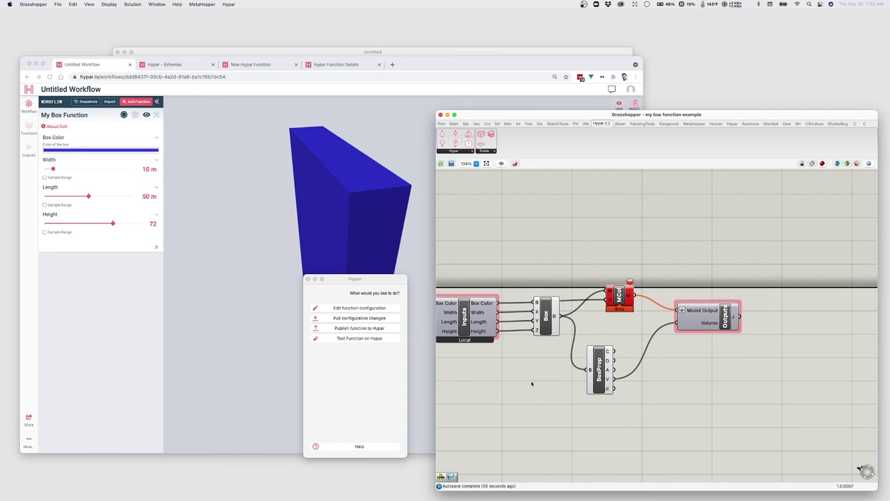
- Move all components down-right so the Height slider at 44 is fully visible
scroll(532, 383, "left", 5)
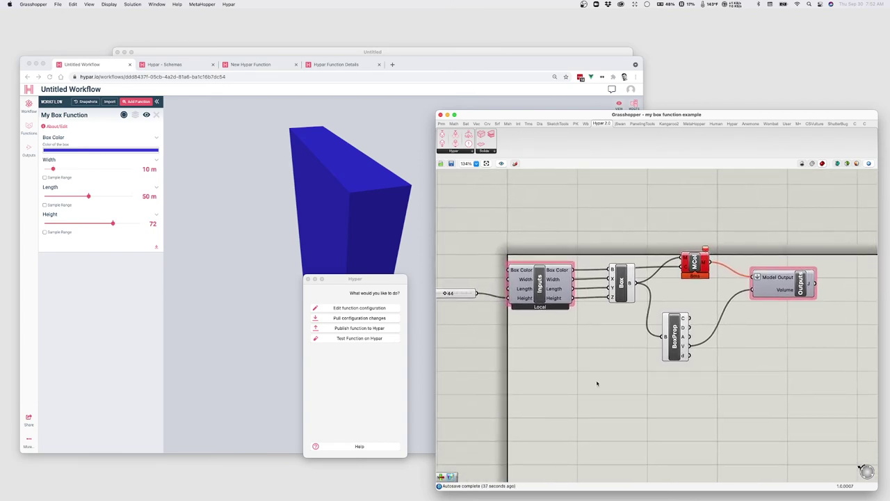
scroll(596, 382, "down", 2)
left_click_drag(780, 240, 461, 353)
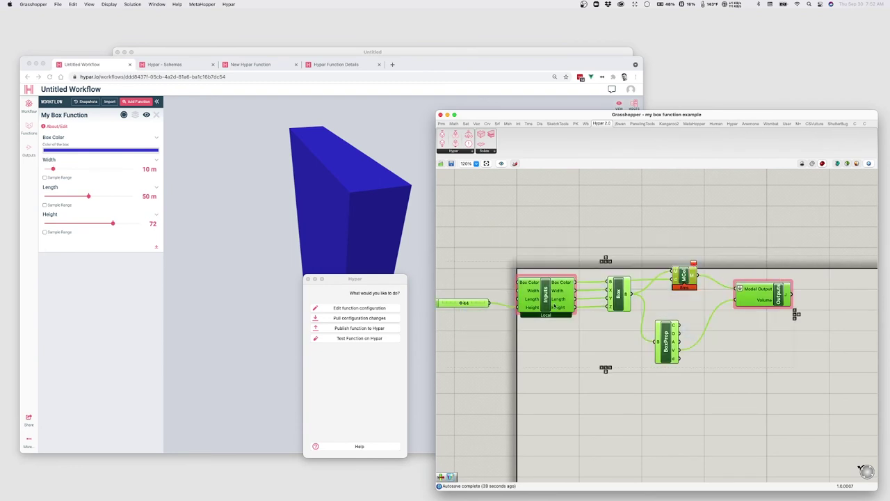
left_click_drag(605, 368, 635, 384)
left_click(590, 405)
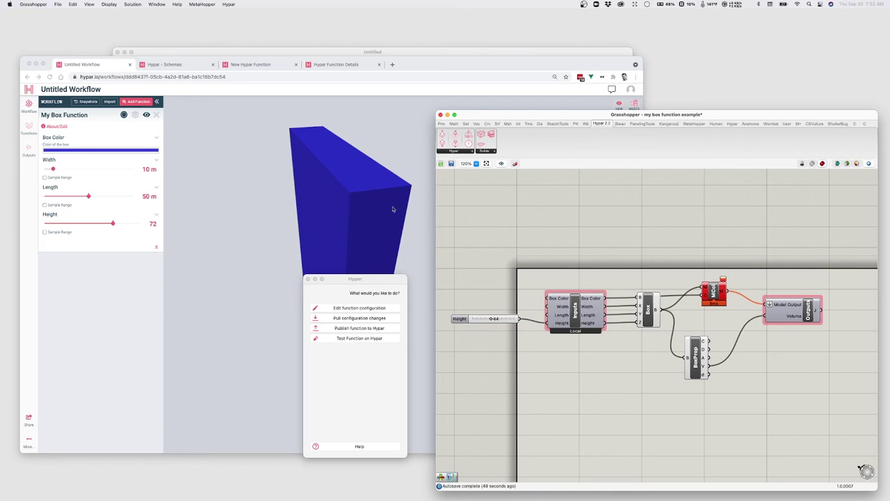
- Start 'Test Function on Hypar' to bring up the new-or-existing workflow options
left_click(359, 338)
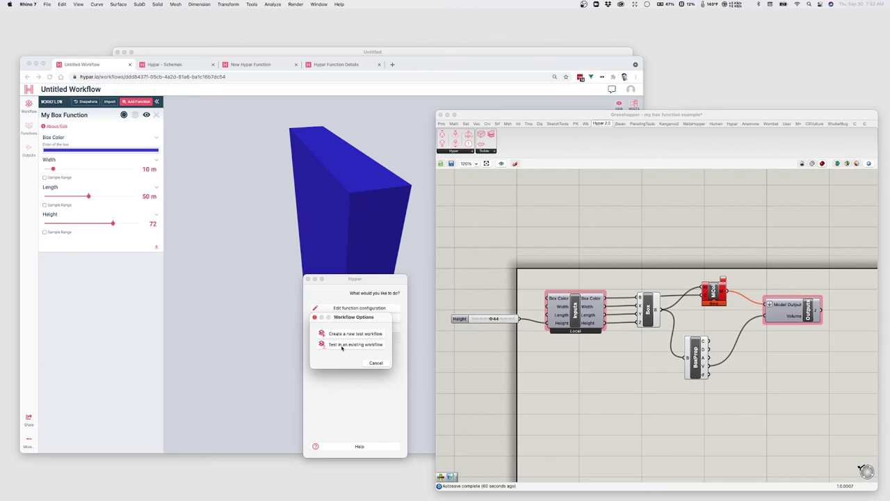
- Choose an existing workflow and paste the hypar run command copied from Hypar
left_click(341, 345)
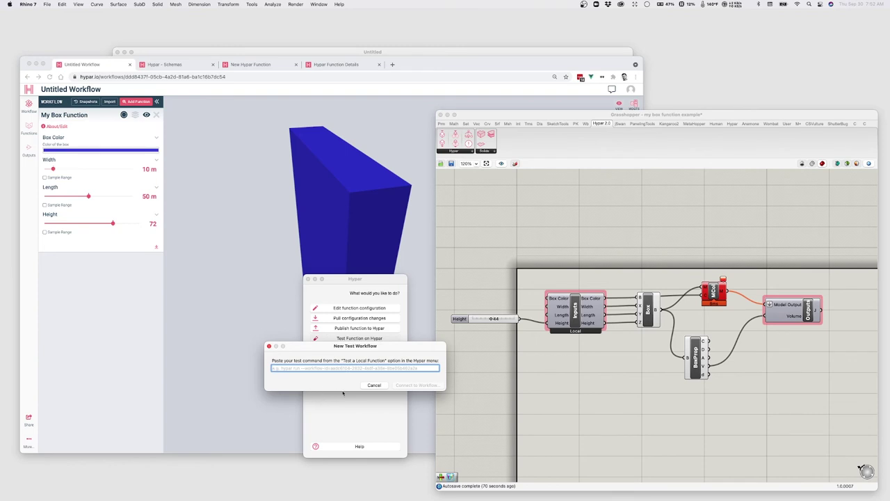
left_click(203, 321)
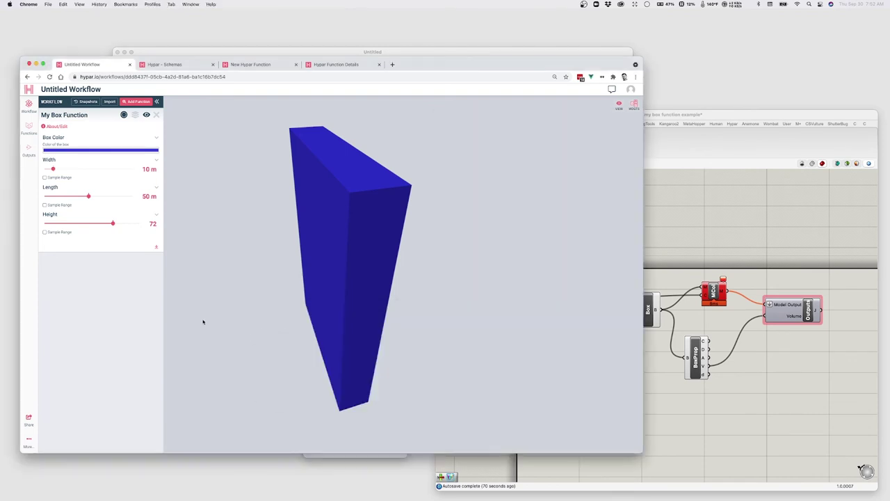
left_click(630, 91)
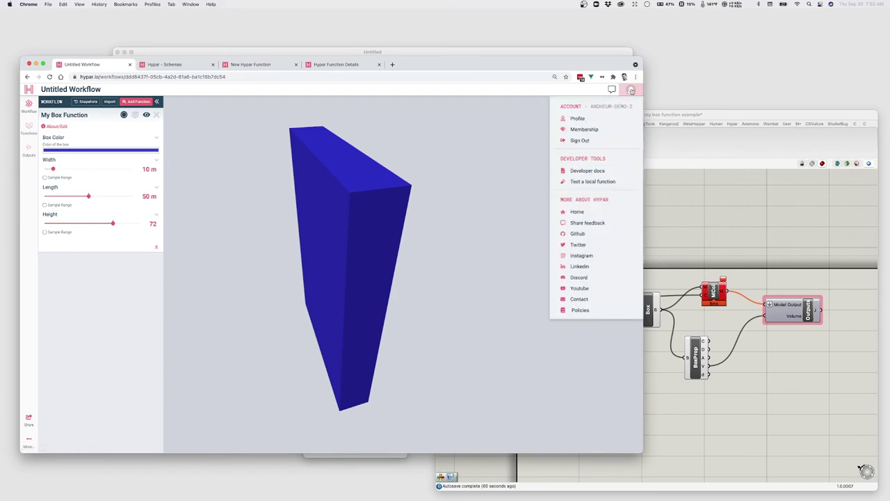
left_click(584, 181)
left_click(243, 158)
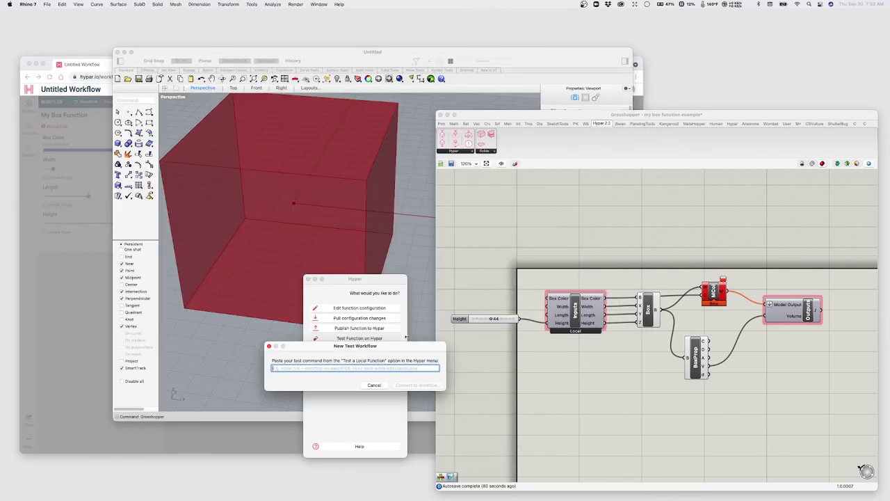
key("super+v")
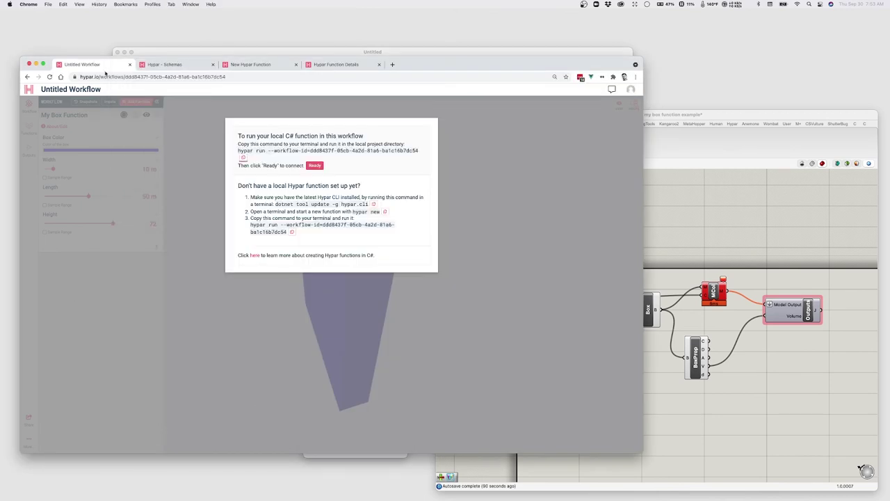
- Copy the Untitled Workflow's page address and connect the definition to it
double_click(125, 77)
left_click(125, 77)
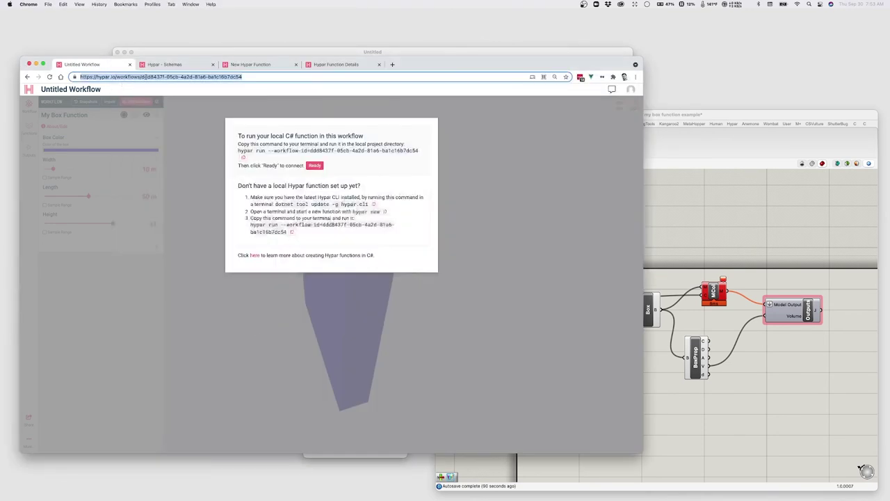
left_click_drag(141, 76, 279, 71)
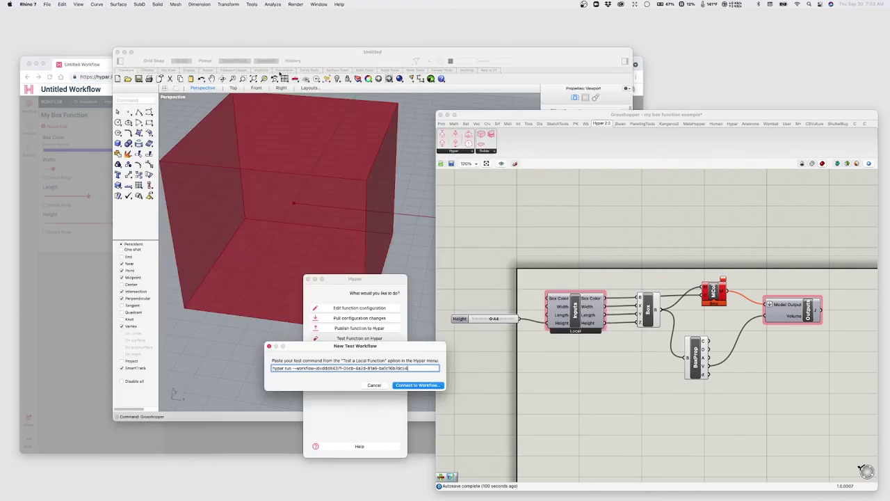
left_click(407, 384)
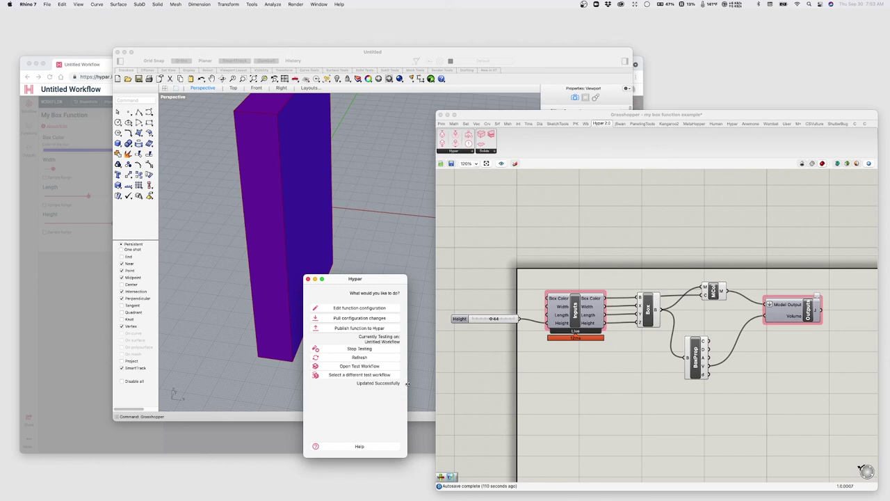
- Set the Hypar workflow's Box Color to green using the colour picker
left_click_drag(361, 281, 405, 283)
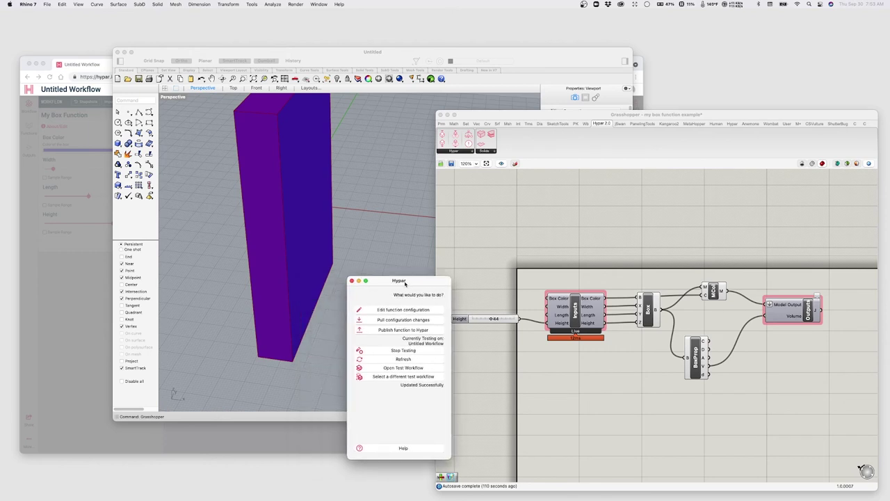
left_click(654, 309)
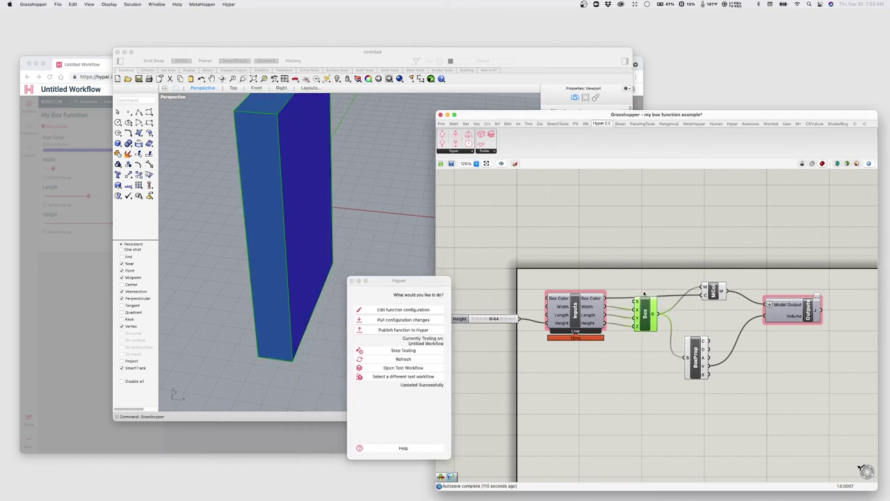
right_click(647, 298)
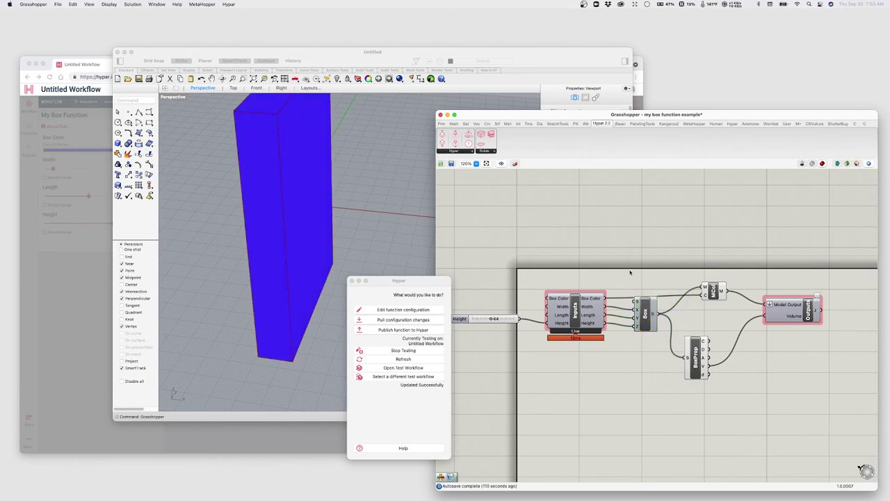
left_click(404, 367)
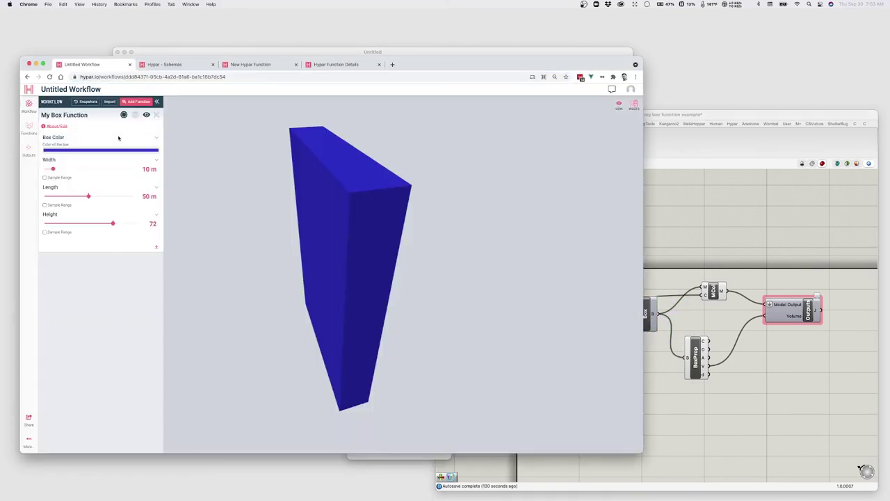
left_click(104, 149)
left_click(61, 204)
left_click(221, 285)
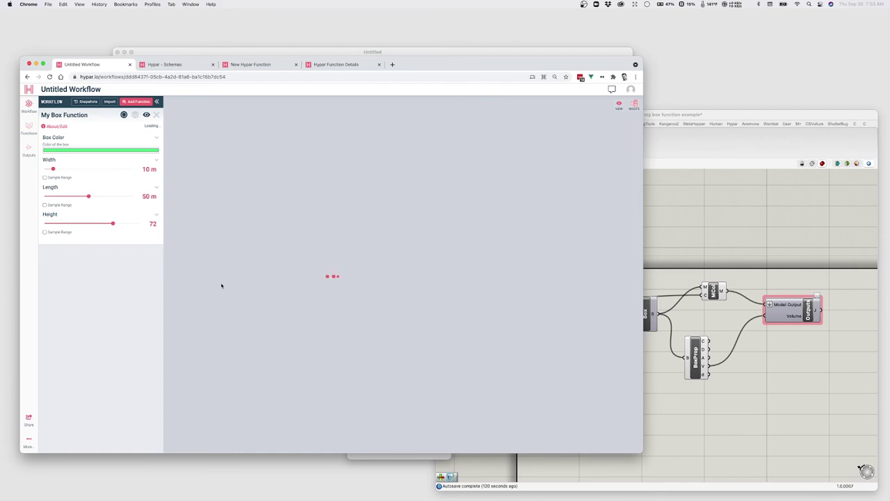
- Check in Rhino that the box now renders green
left_click(698, 417)
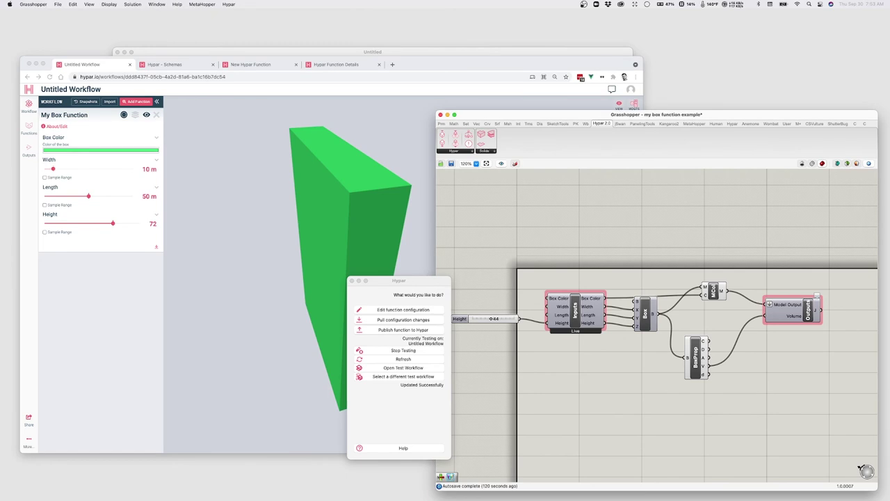
left_click(258, 282)
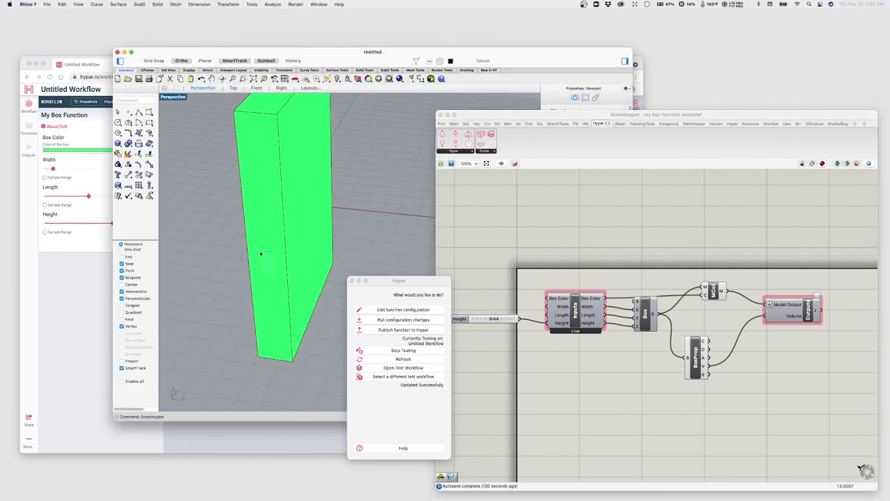
scroll(313, 238, "up", 5)
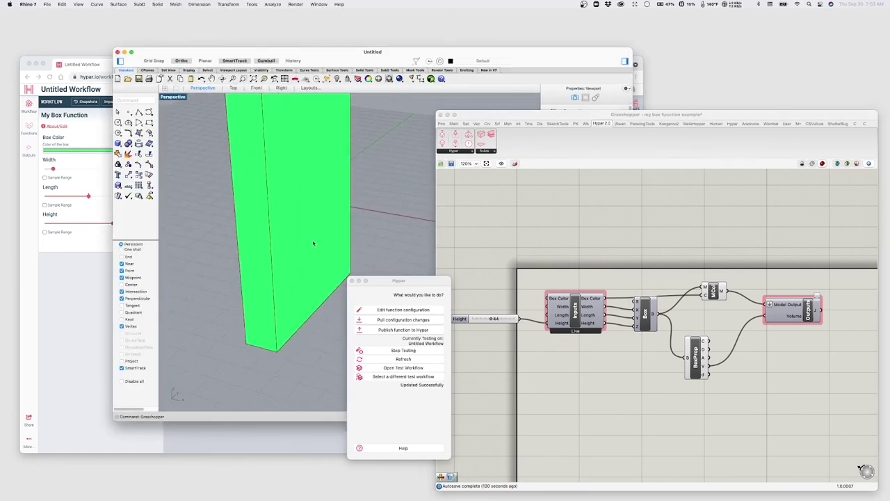
scroll(313, 243, "down", 5)
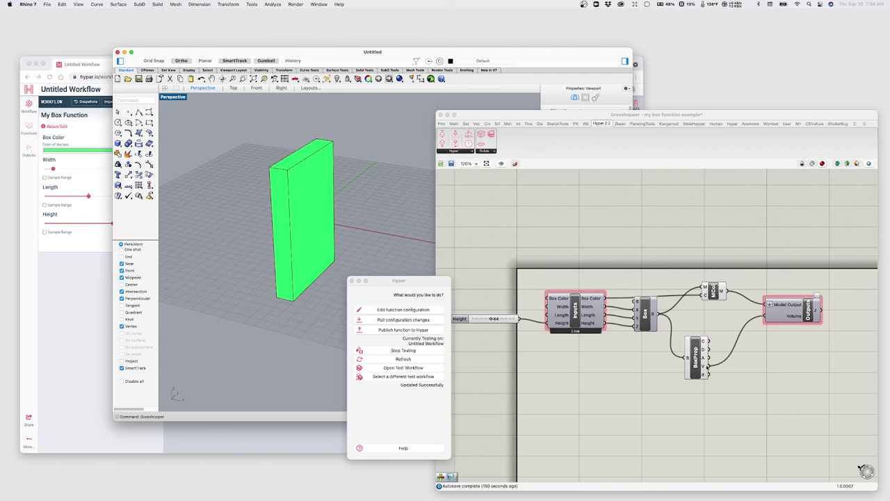
- Shift the Model Output component up and right, keeping its volume and box wires attached
mouse_move(708, 367)
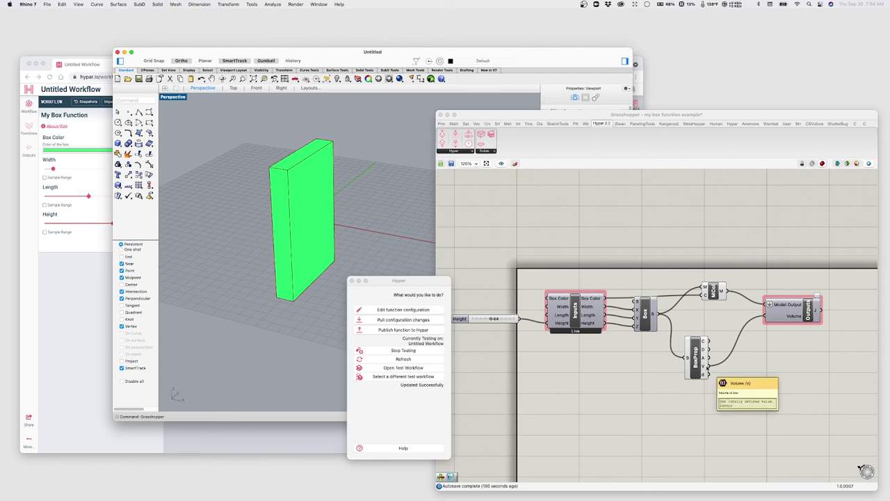
left_click_drag(793, 306, 821, 292)
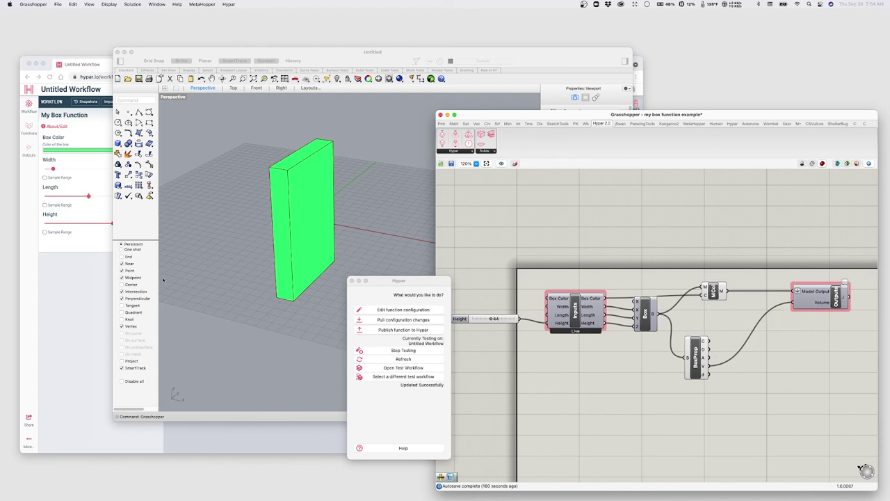
- Pin My Box Function's Volume output as a card in the 3D view
left_click(50, 292)
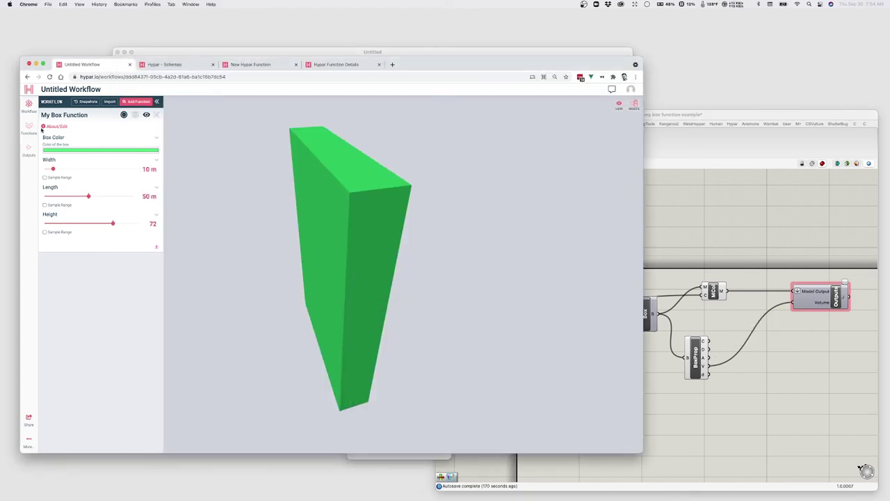
left_click(28, 150)
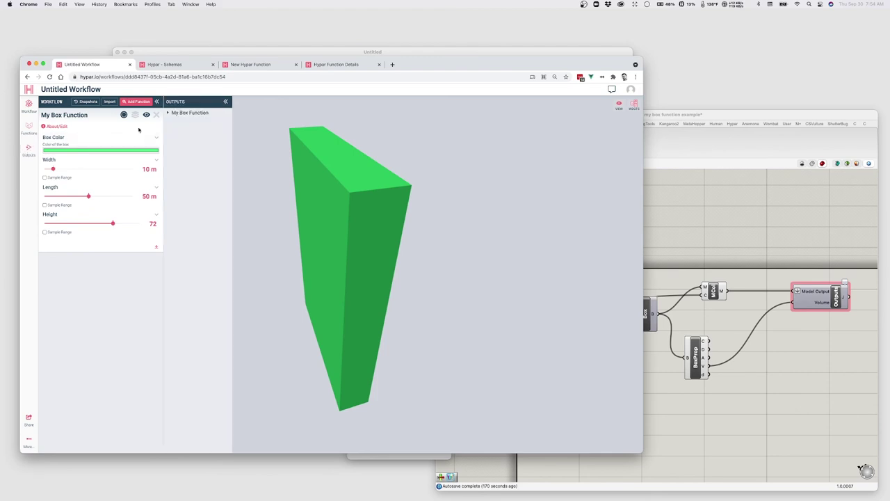
left_click(185, 114)
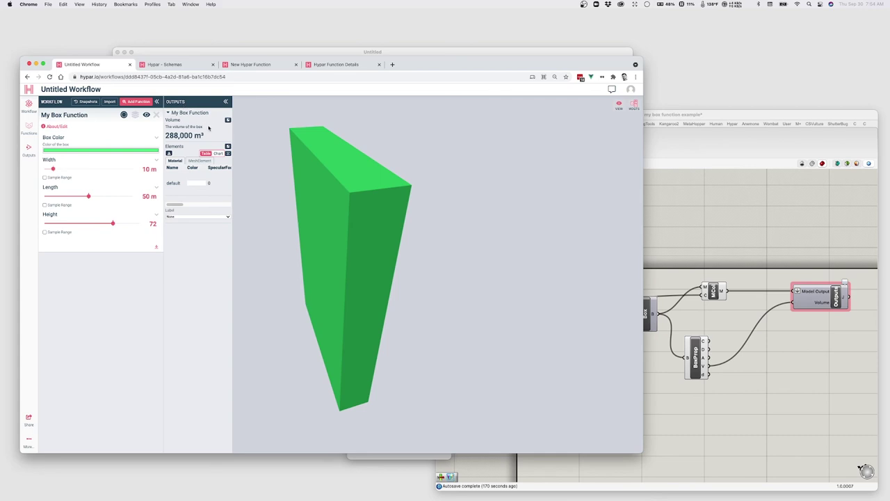
left_click(228, 120)
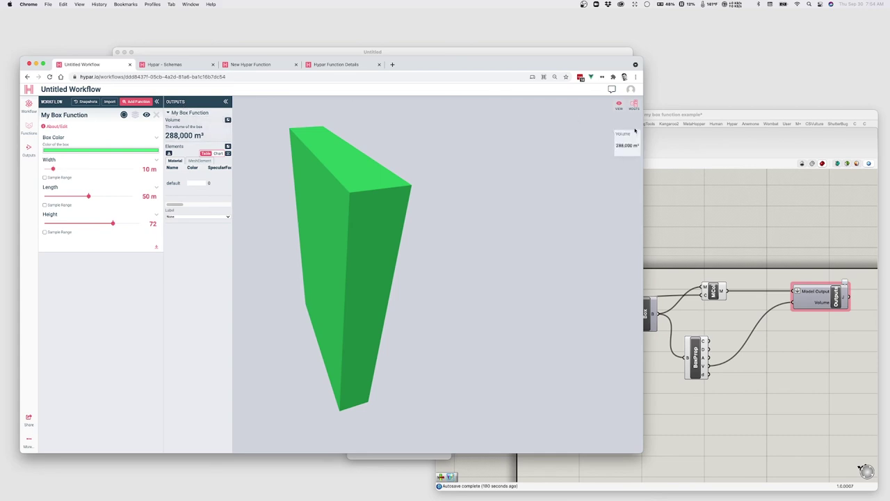
- Enlarge the Volume card and shorten Length from 50 m to 20 m, giving 115,200 m³
left_click(626, 137)
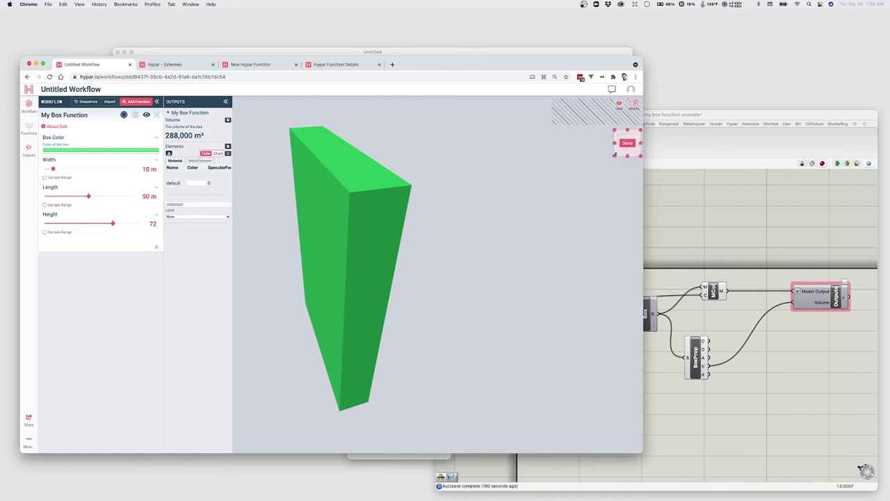
left_click_drag(616, 155, 551, 189)
left_click(594, 153)
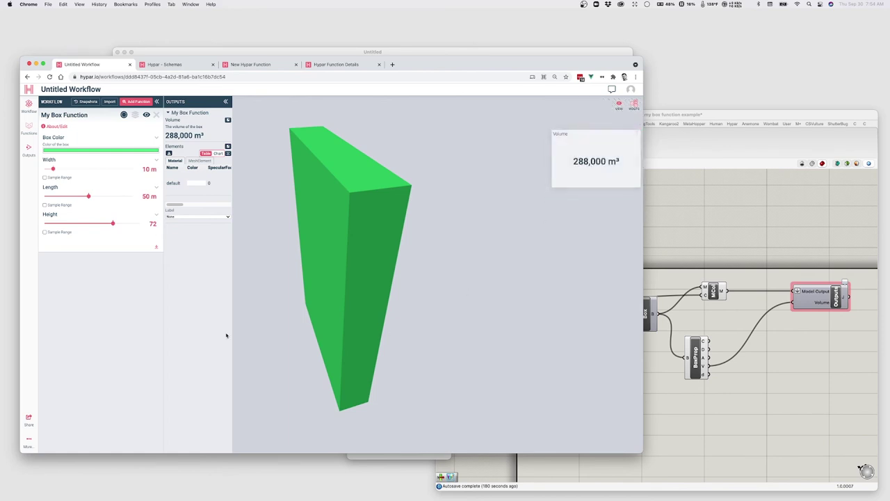
left_click_drag(88, 196, 66, 197)
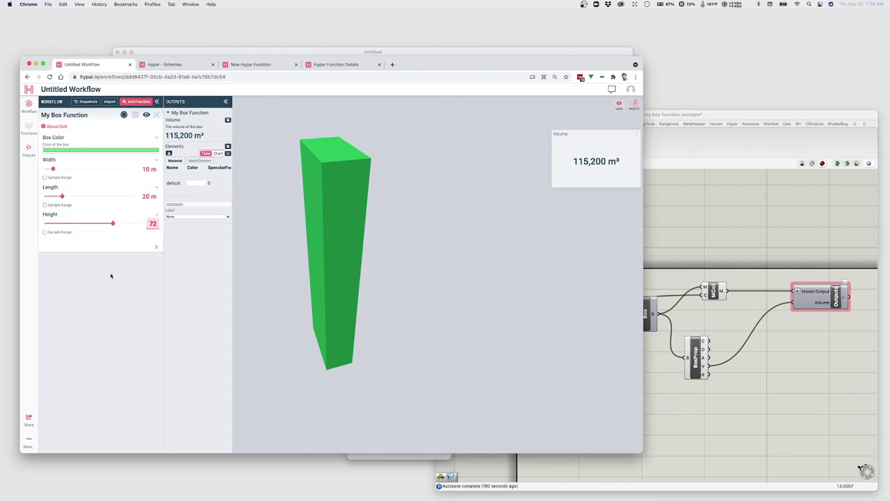
left_click(28, 439)
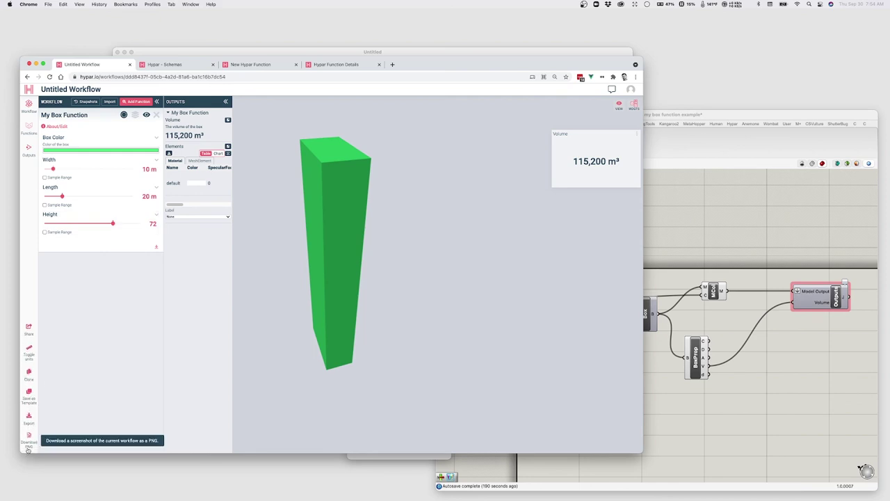
- Toggle imperial units (Width 32.808 ft, volume 4,068,253.4 ft³) and note Height has no units
left_click(29, 358)
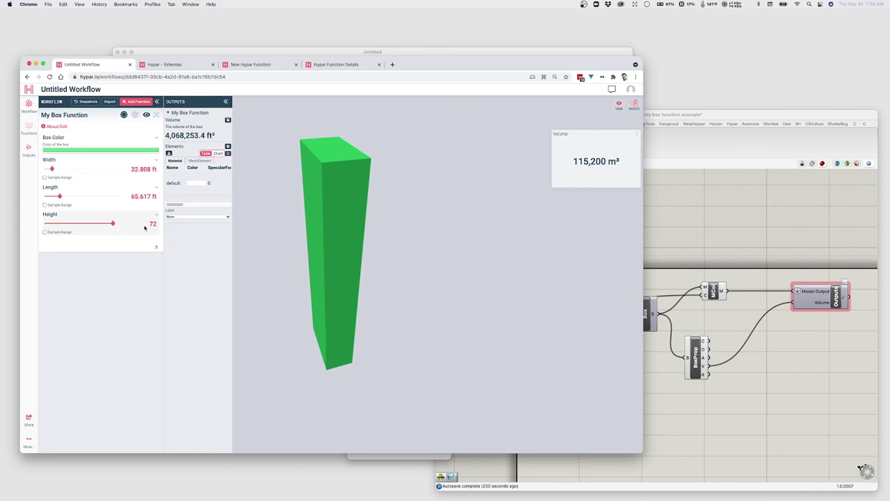
left_click(152, 223)
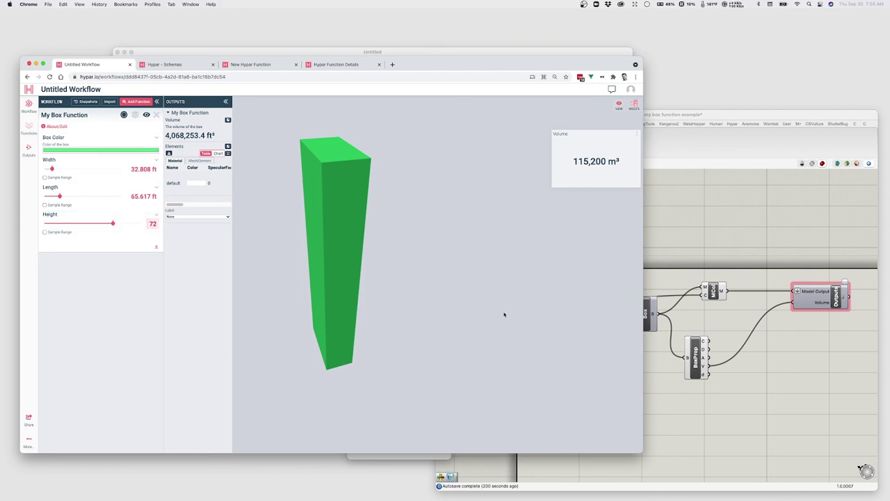
left_click(664, 424)
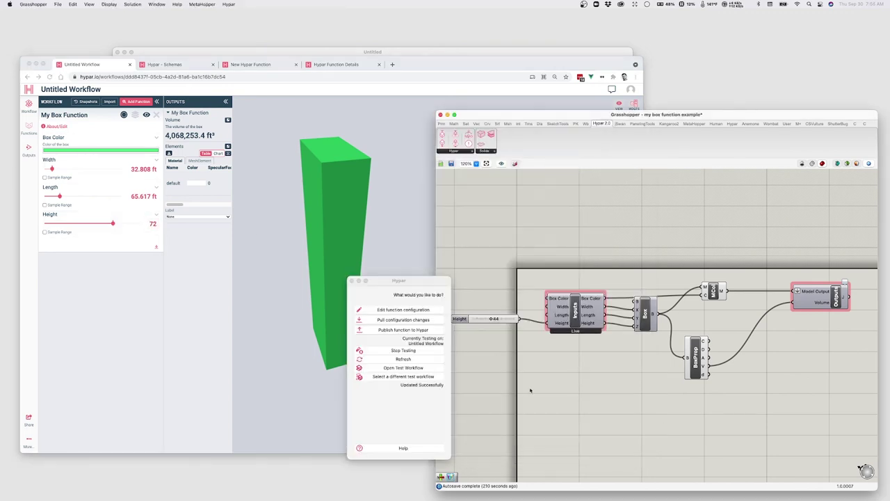
left_click(84, 144)
- Give the Height input a length unit type and save, so Height reads 236.22 ft
left_click(58, 126)
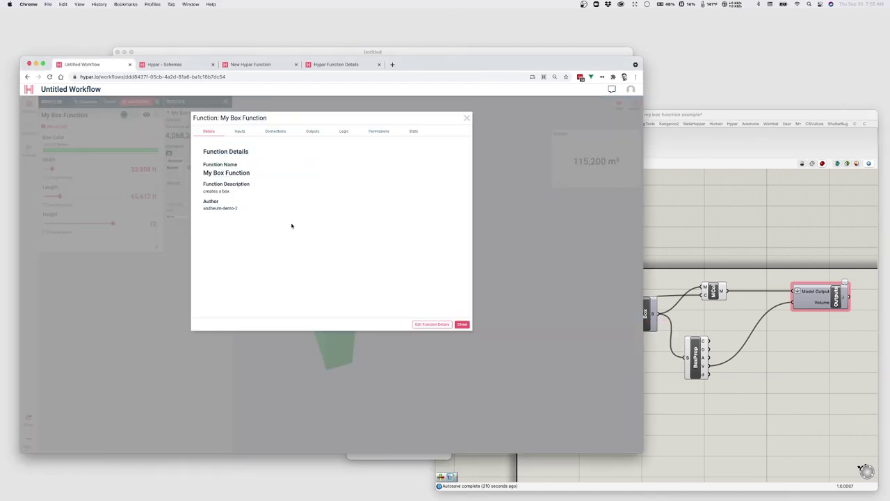
left_click(240, 133)
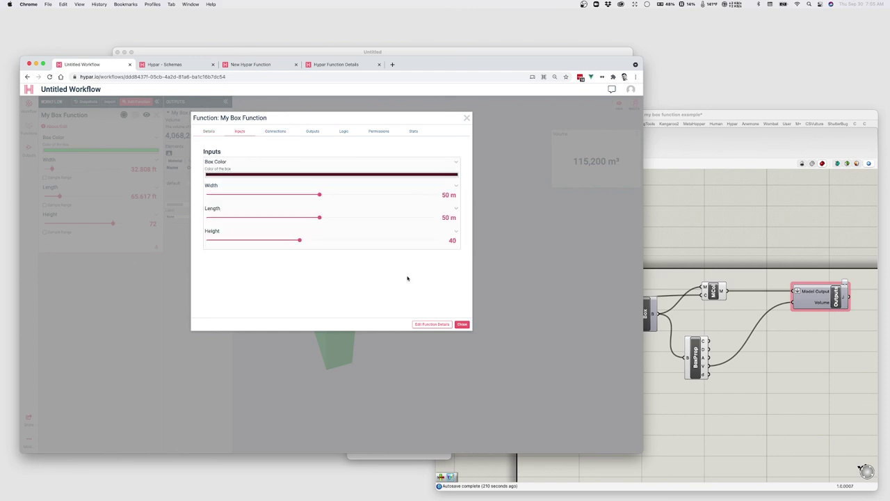
left_click(432, 324)
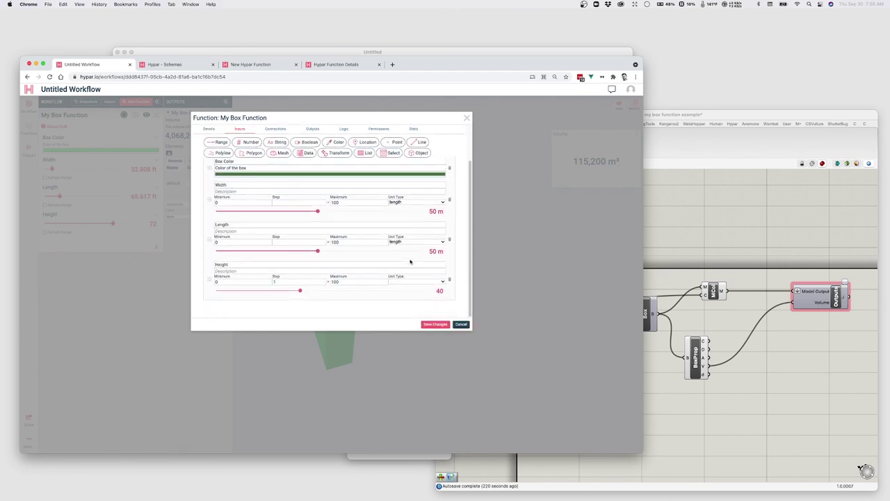
left_click(435, 281)
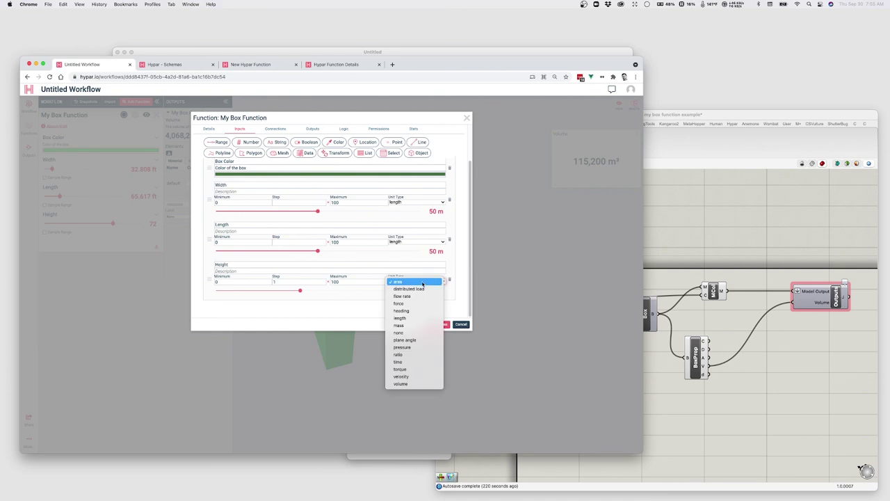
left_click(416, 318)
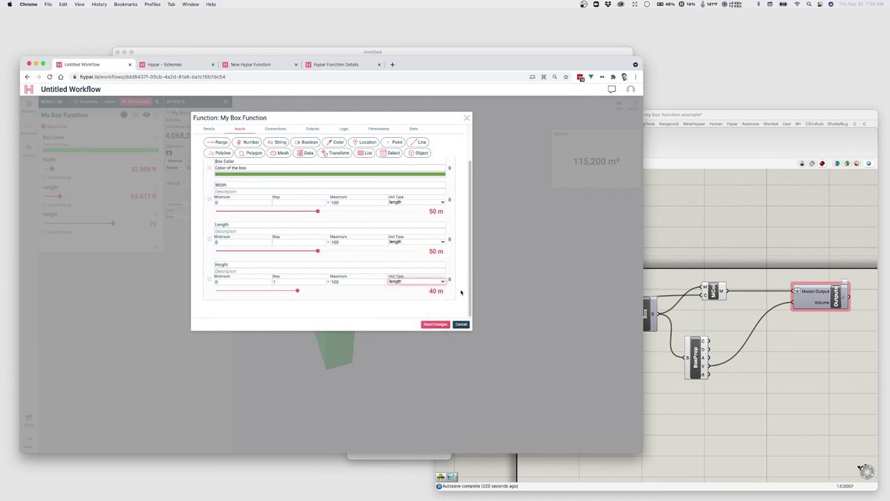
left_click(378, 290)
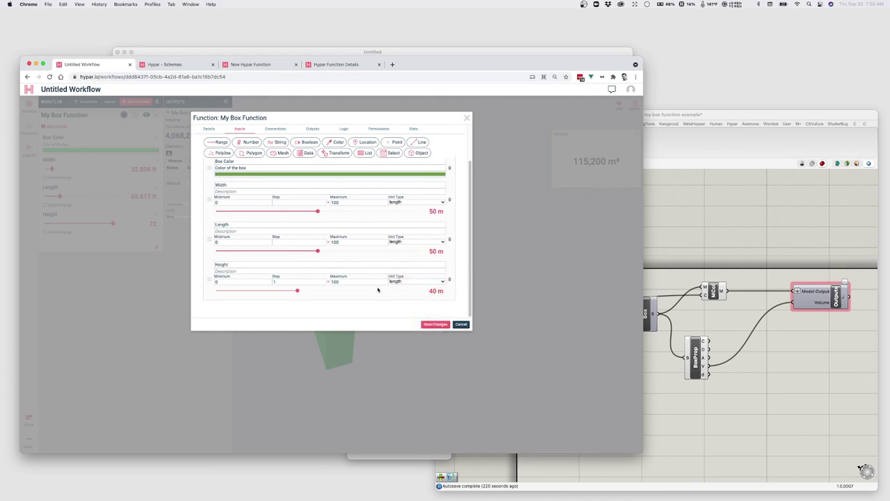
left_click(432, 326)
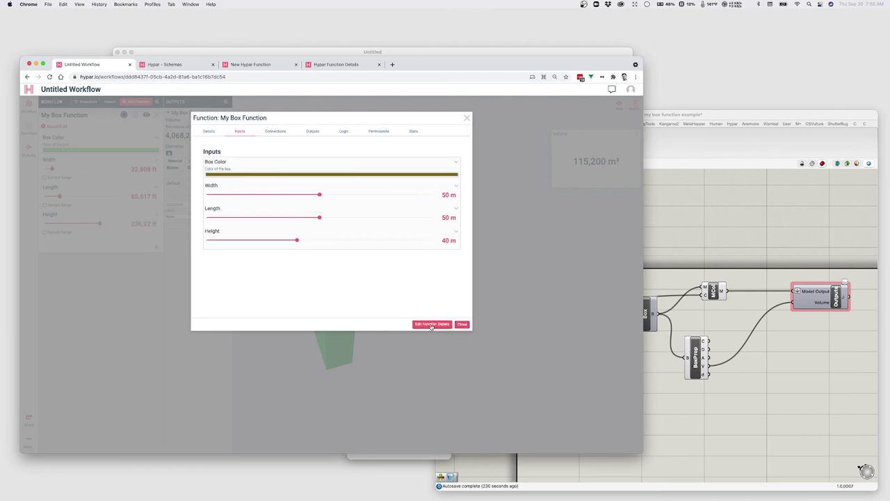
left_click(668, 383)
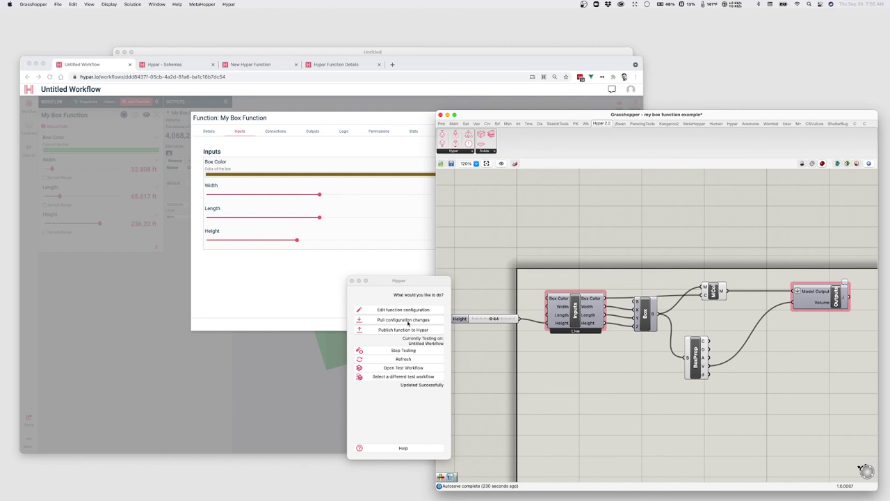
left_click(408, 322)
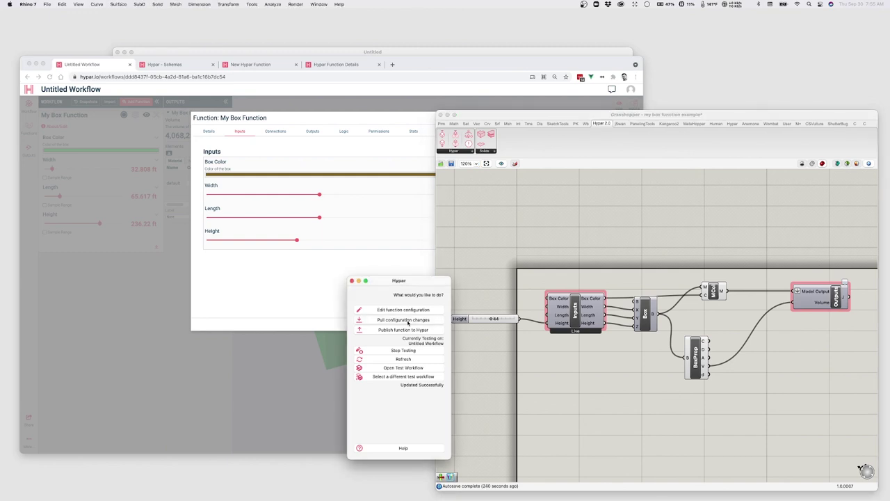
left_click(606, 419)
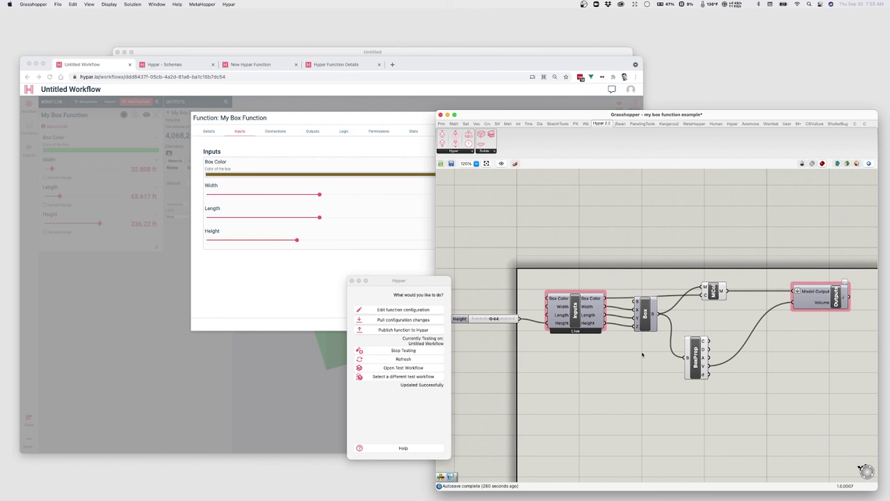
- Orbit around the green box, then show My Box Function's Private permission settings
left_click(190, 390)
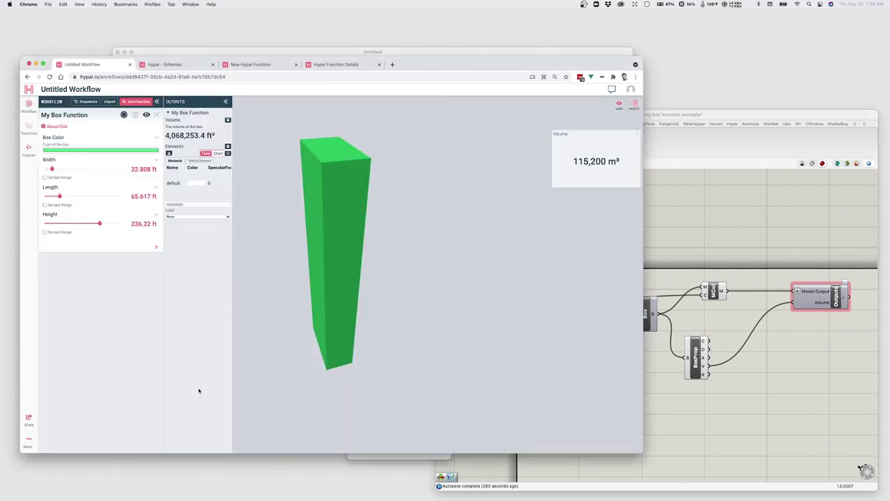
left_click_drag(297, 243, 312, 235)
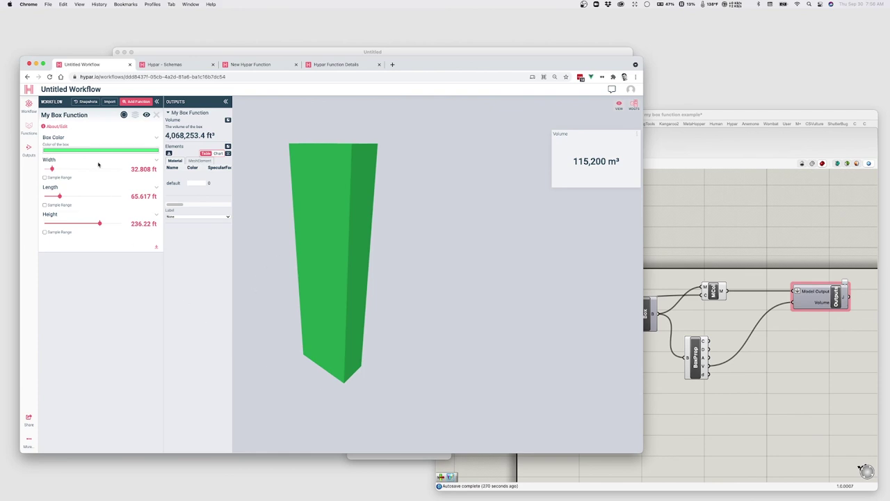
left_click(61, 128)
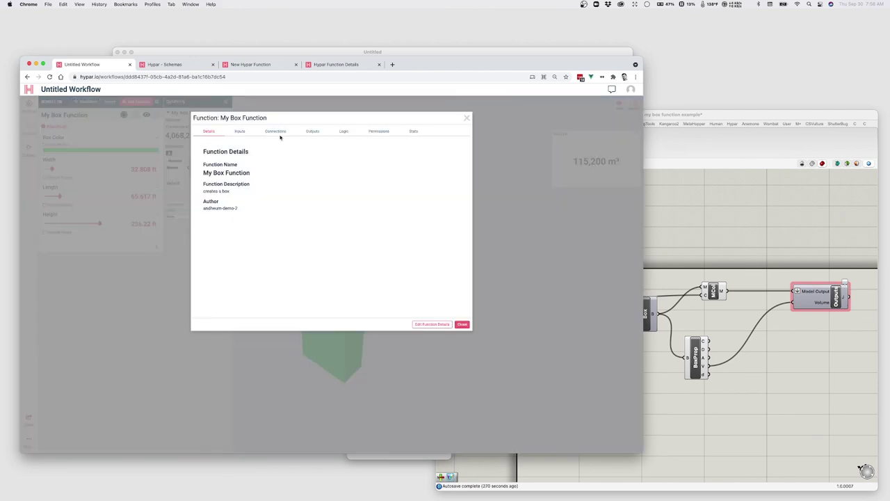
left_click(379, 132)
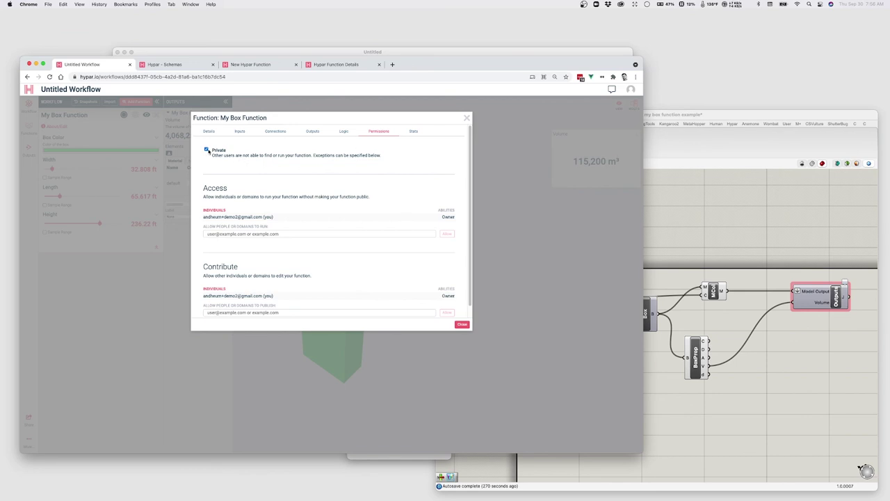